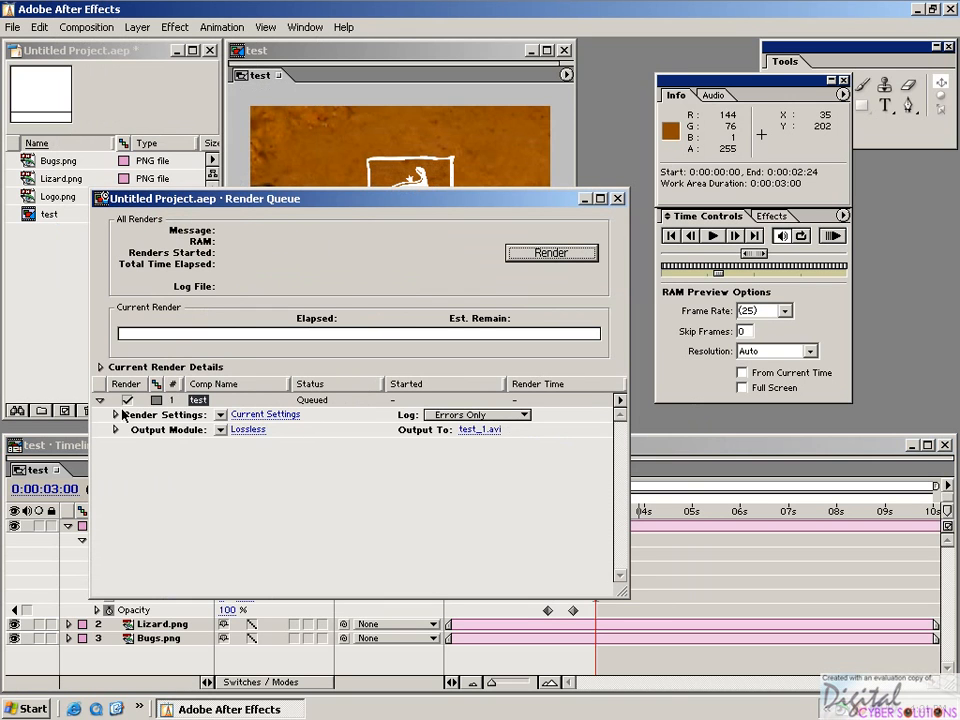
Configure the render settings for the queued test composition to Best quality, Full resolution and a Work Area Only time span
click(266, 416)
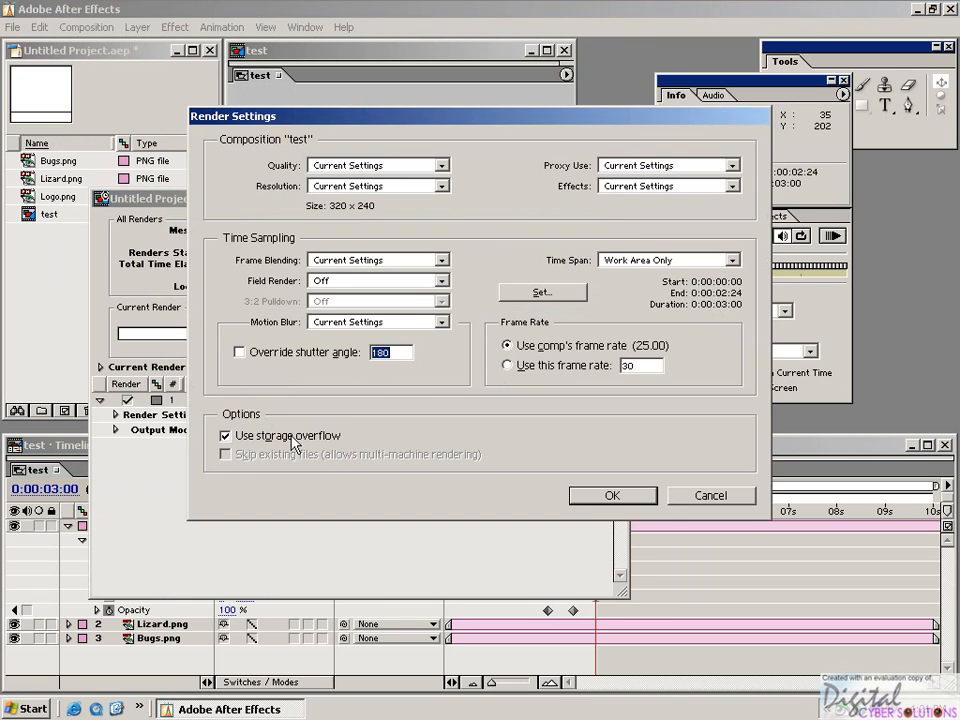
click(380, 170)
click(377, 199)
click(373, 188)
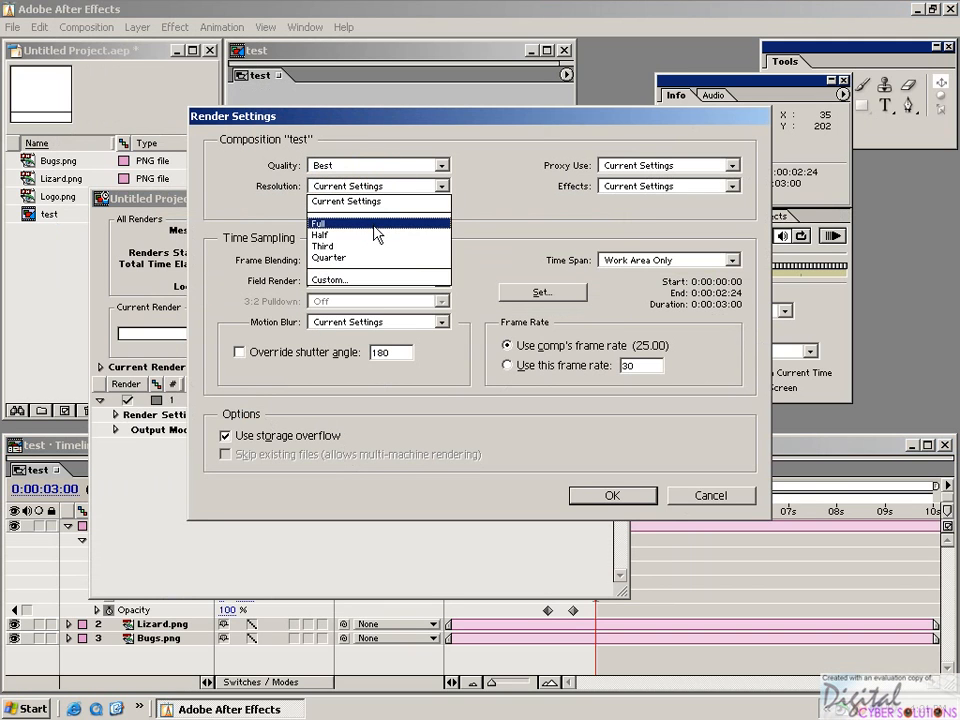
click(377, 224)
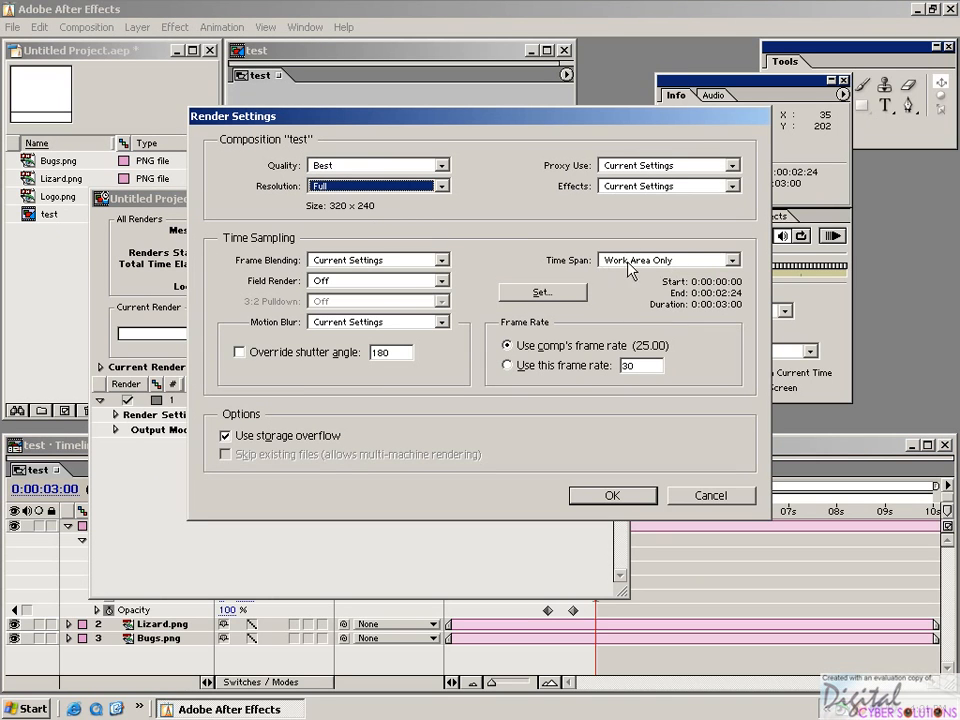
click(668, 260)
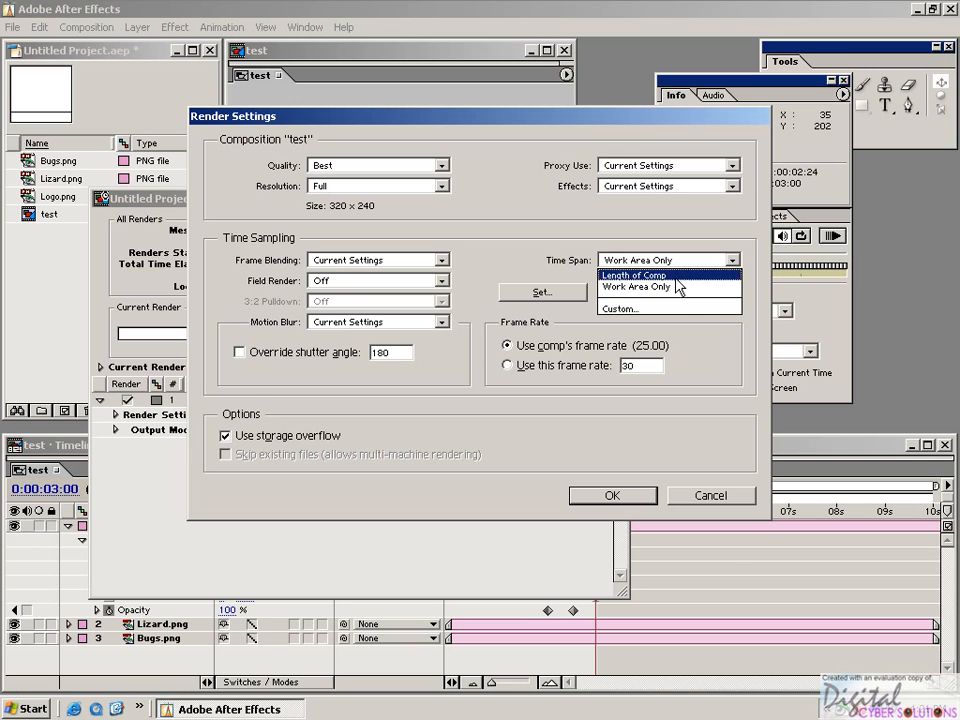
click(677, 287)
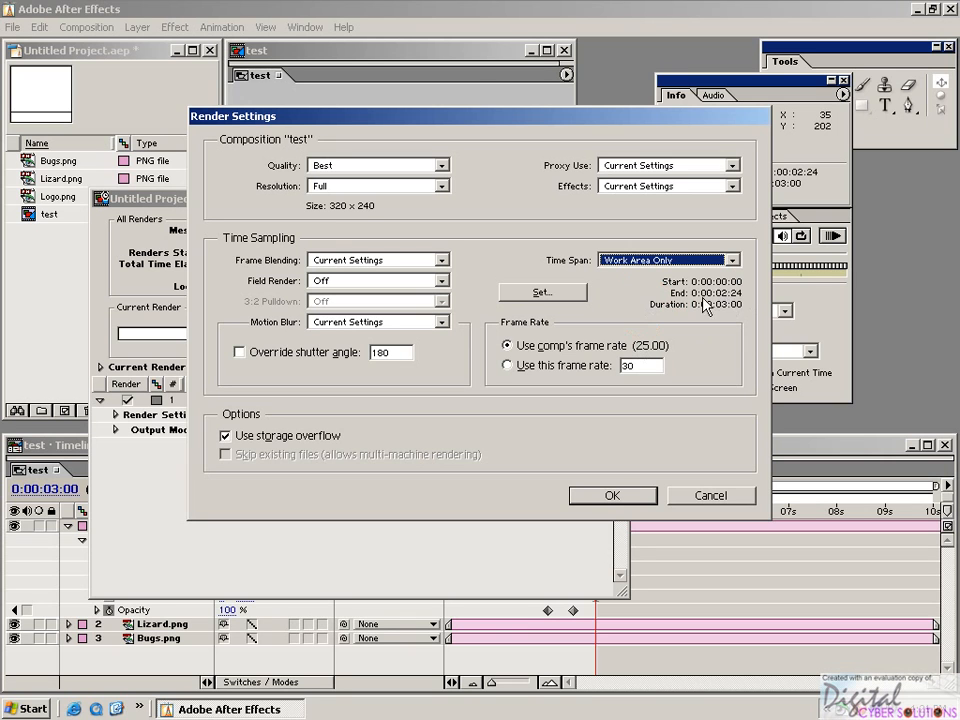
click(626, 496)
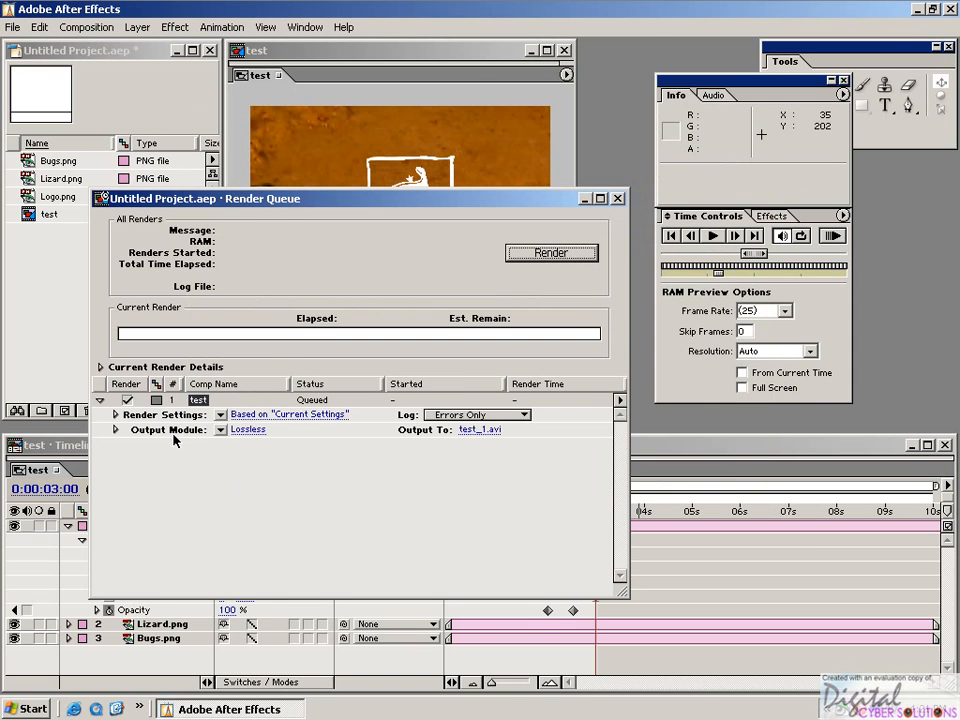
Set the output module format to Video For Windows with the Cinepak Codec by Radius as the video compressor
click(250, 431)
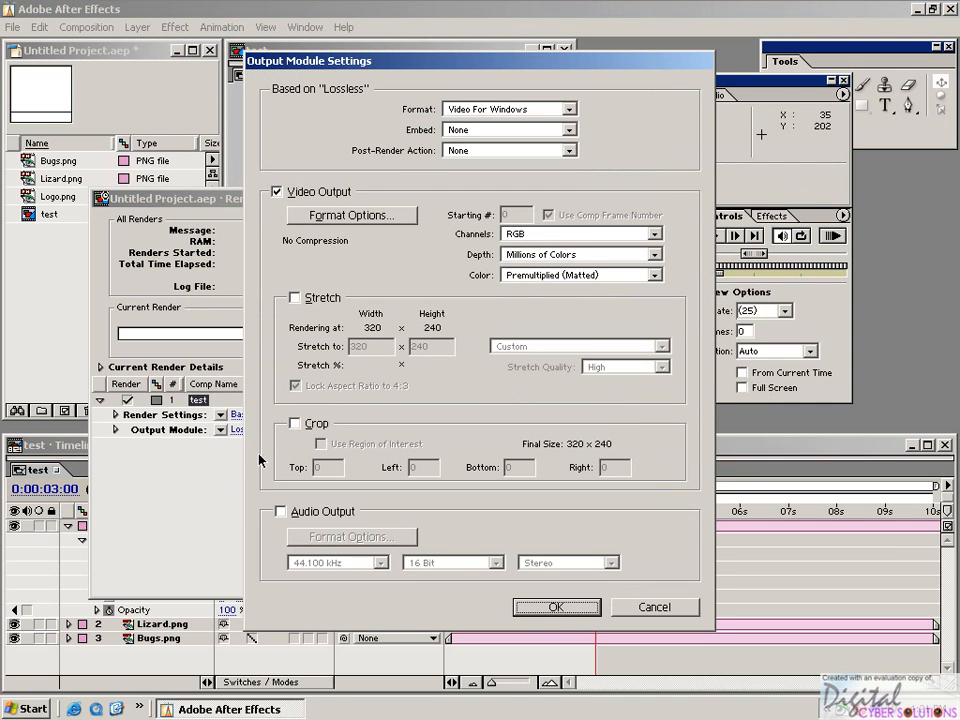
drag(364, 62, 422, 62)
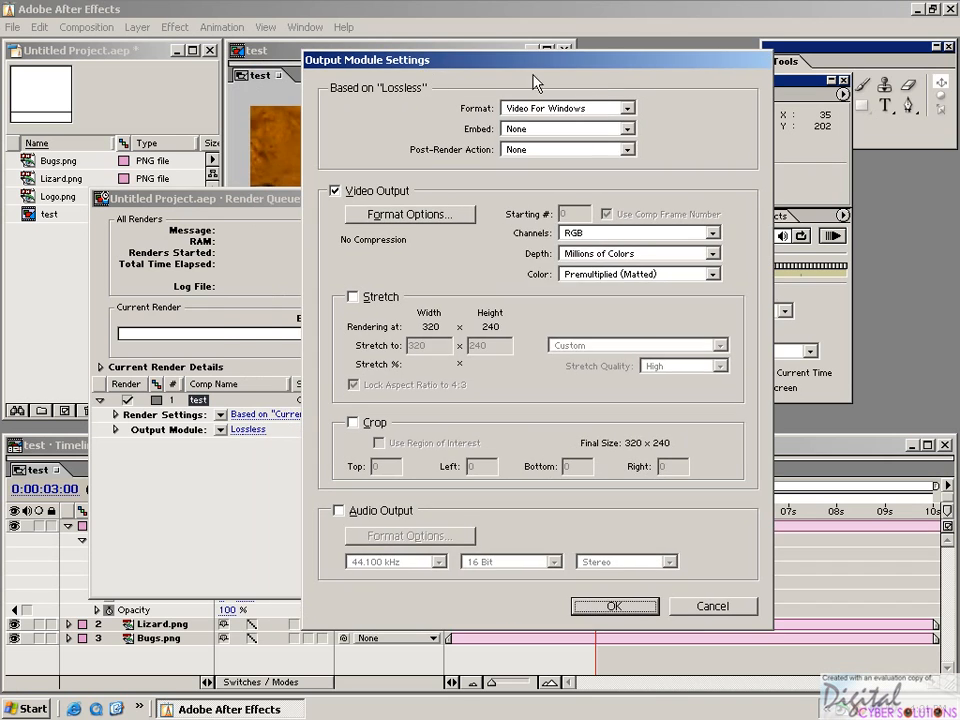
click(613, 114)
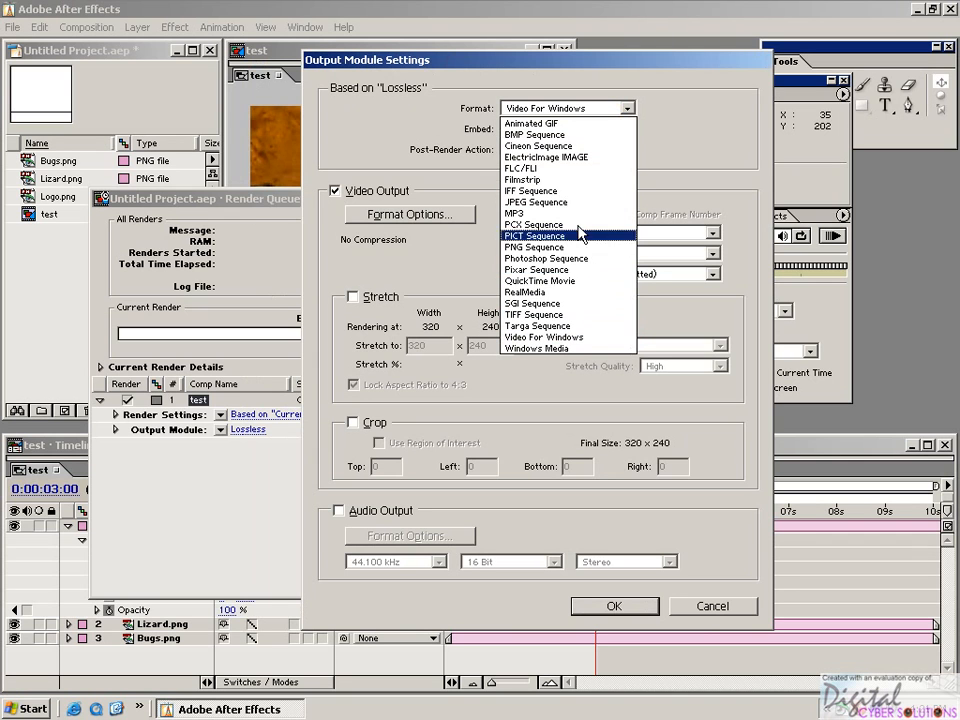
click(593, 337)
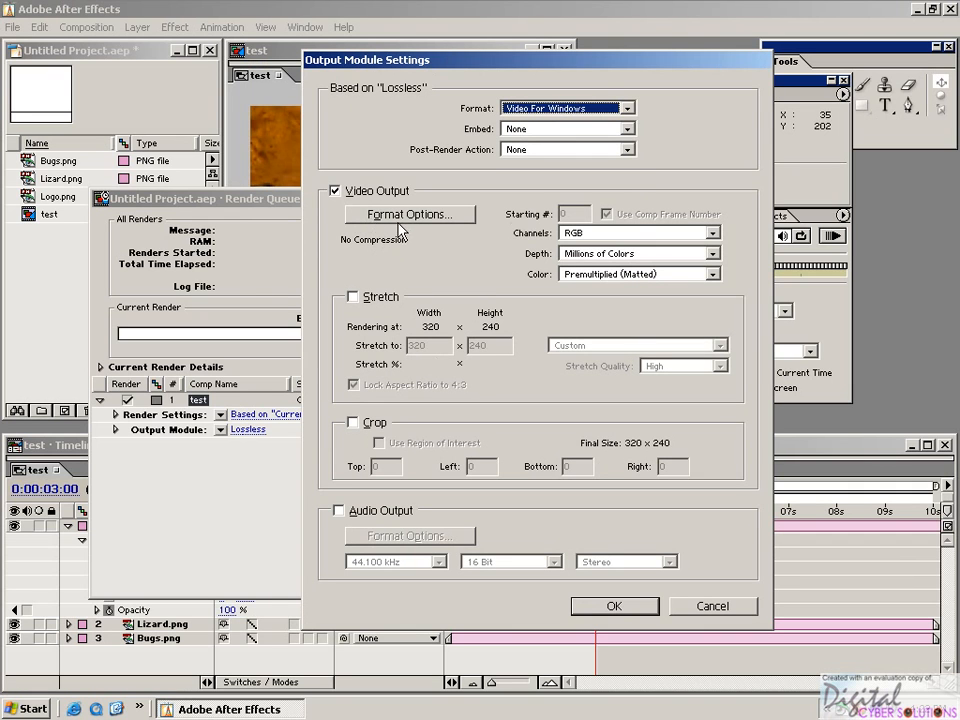
click(410, 216)
click(519, 125)
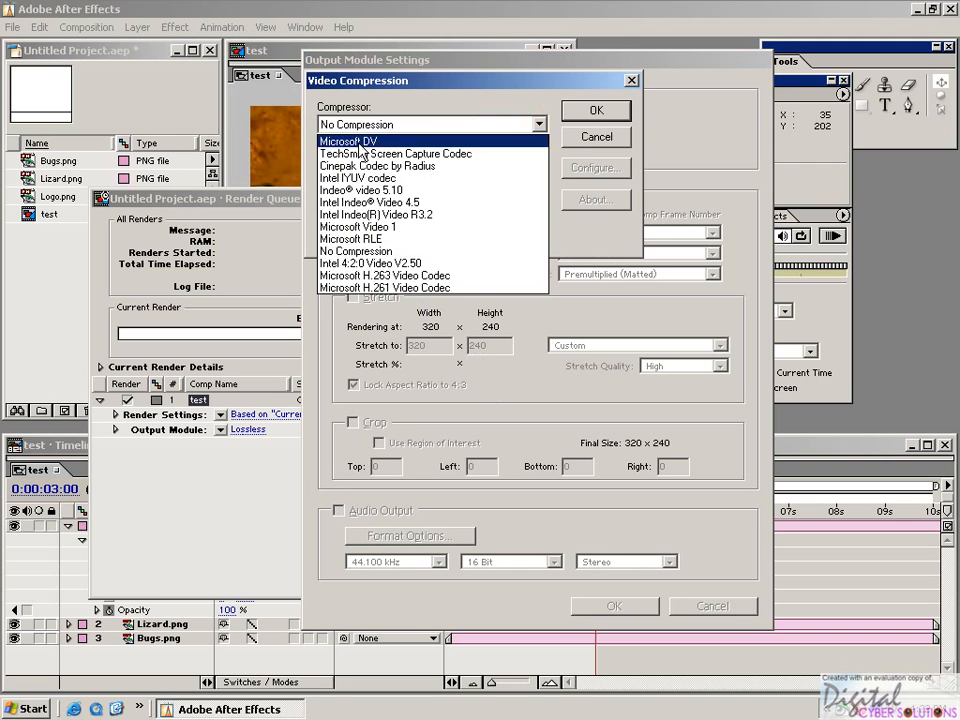
click(411, 166)
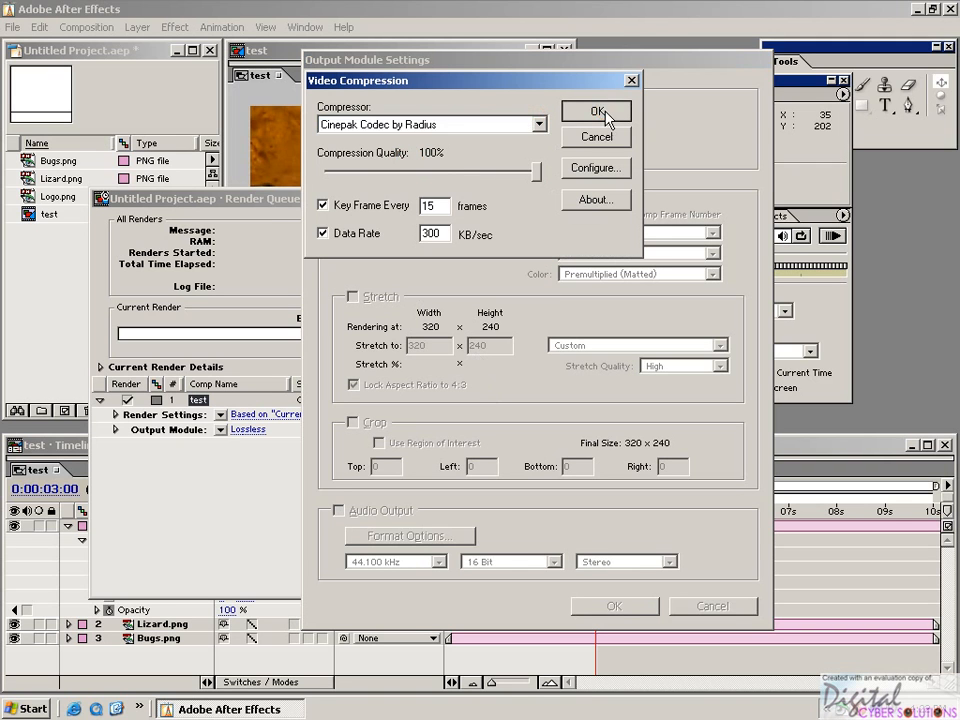
click(600, 110)
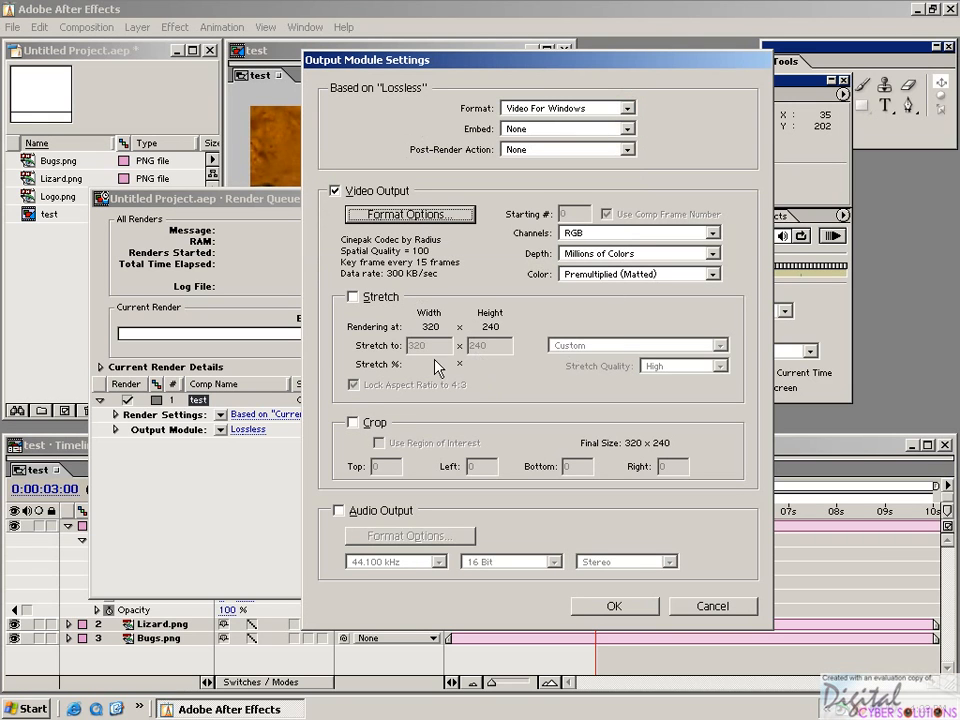
click(352, 297)
click(719, 345)
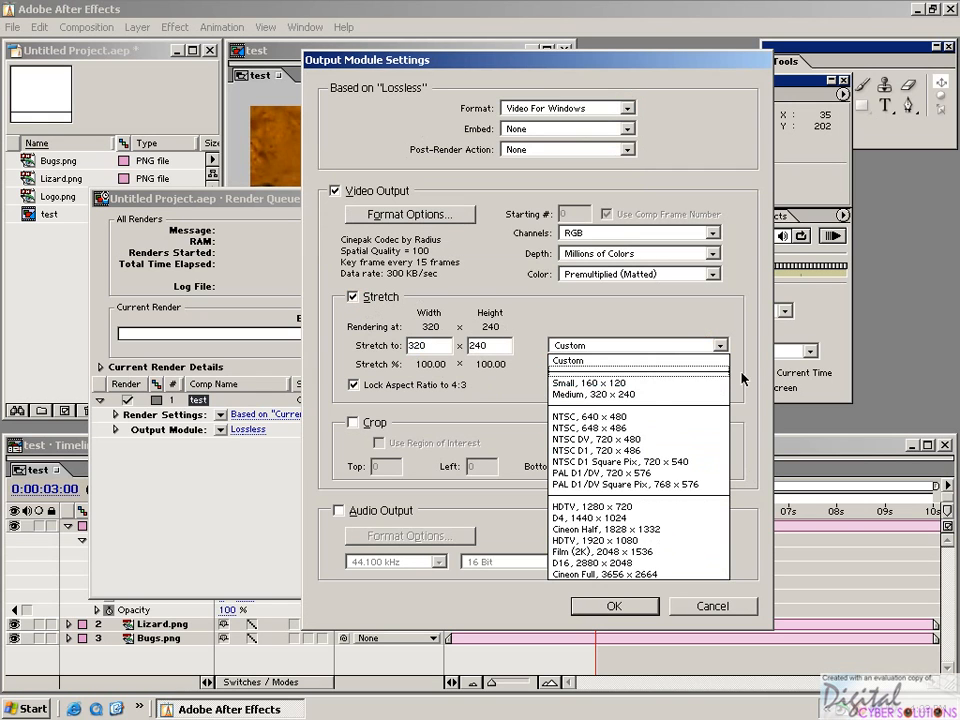
click(312, 303)
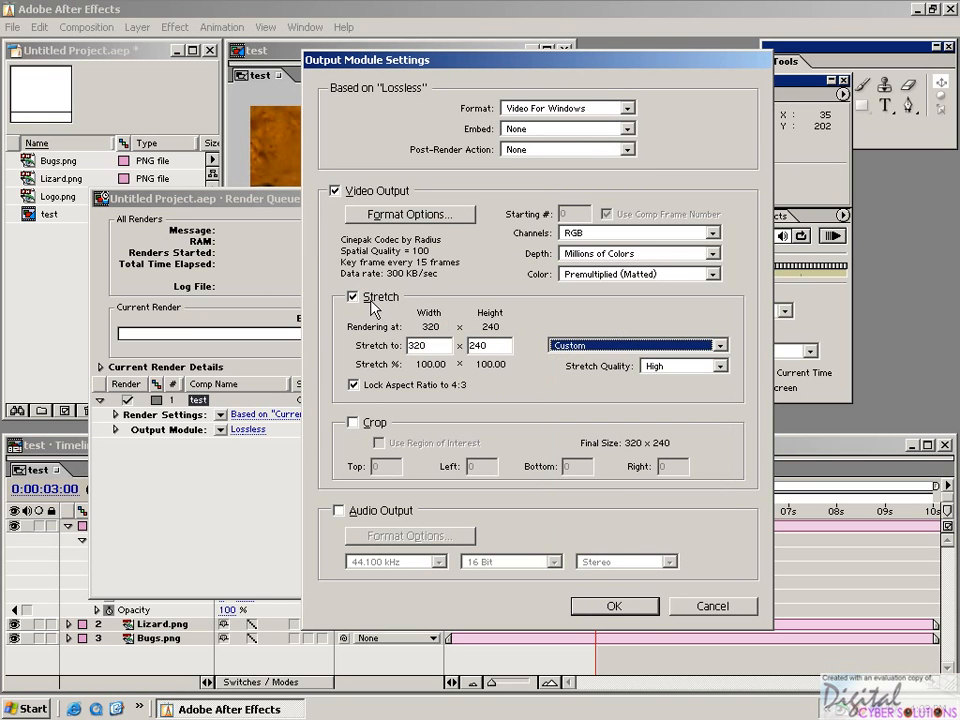
click(371, 301)
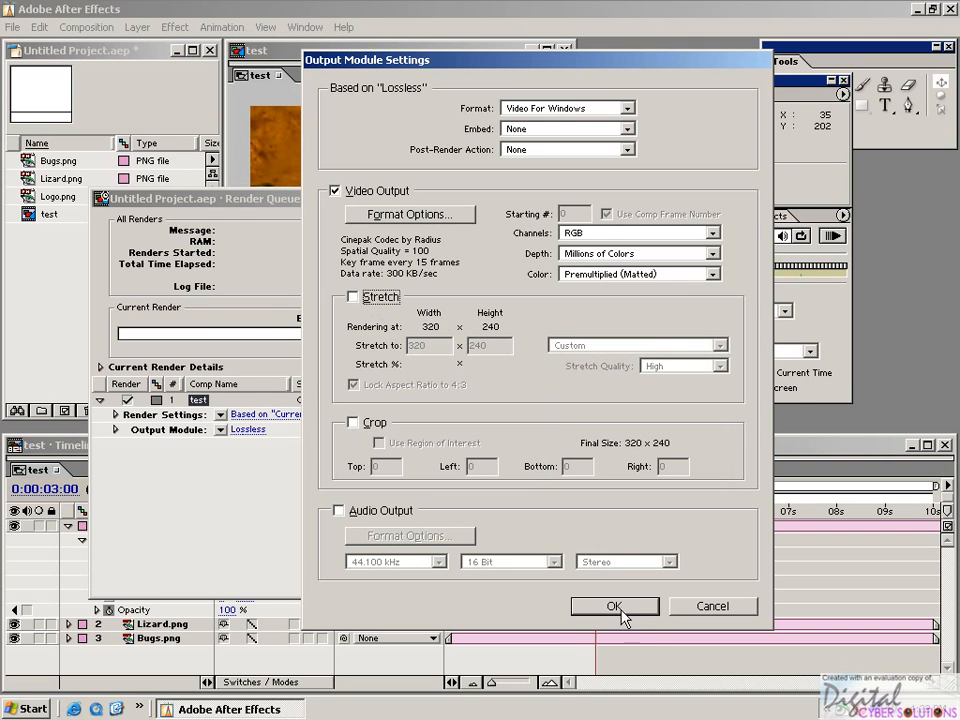
Accept the output module settings and render the queued test composition to test_1.avi
click(616, 610)
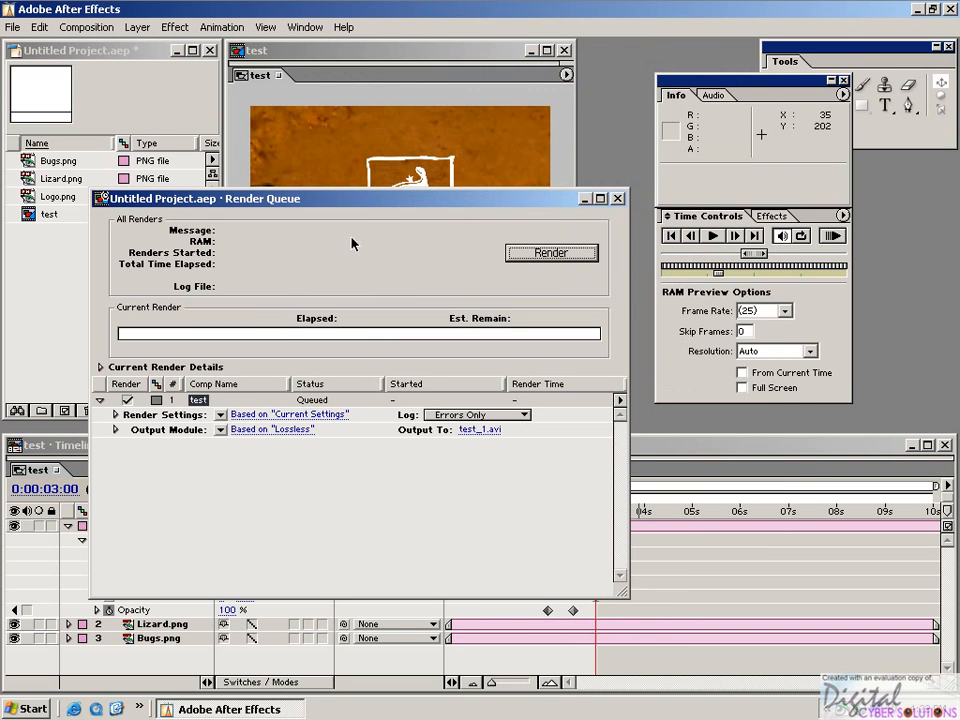
drag(370, 210, 423, 266)
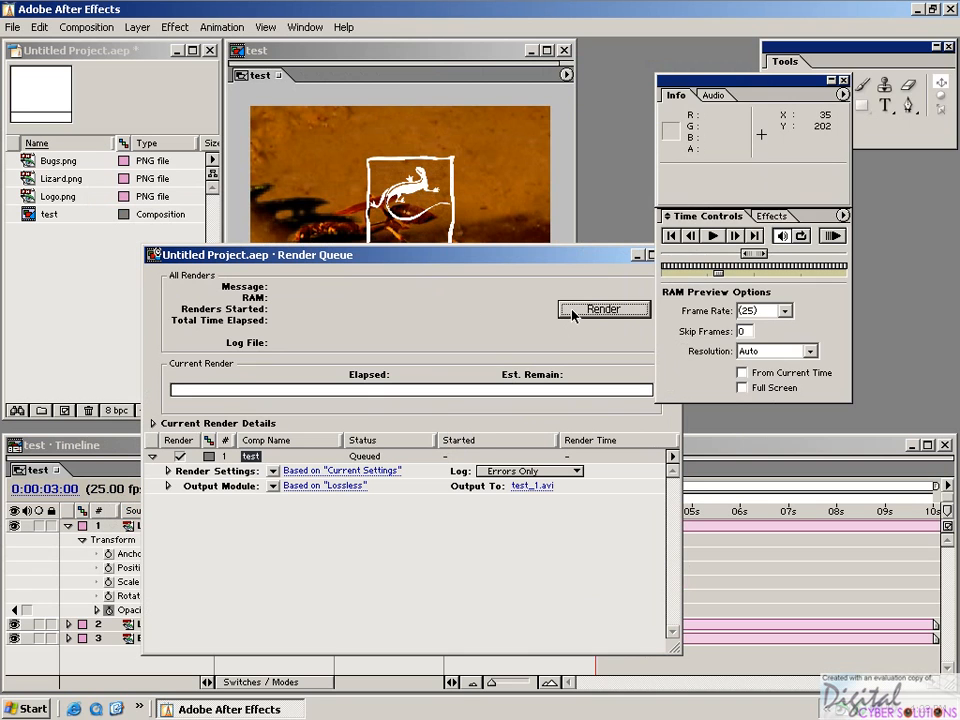
click(573, 312)
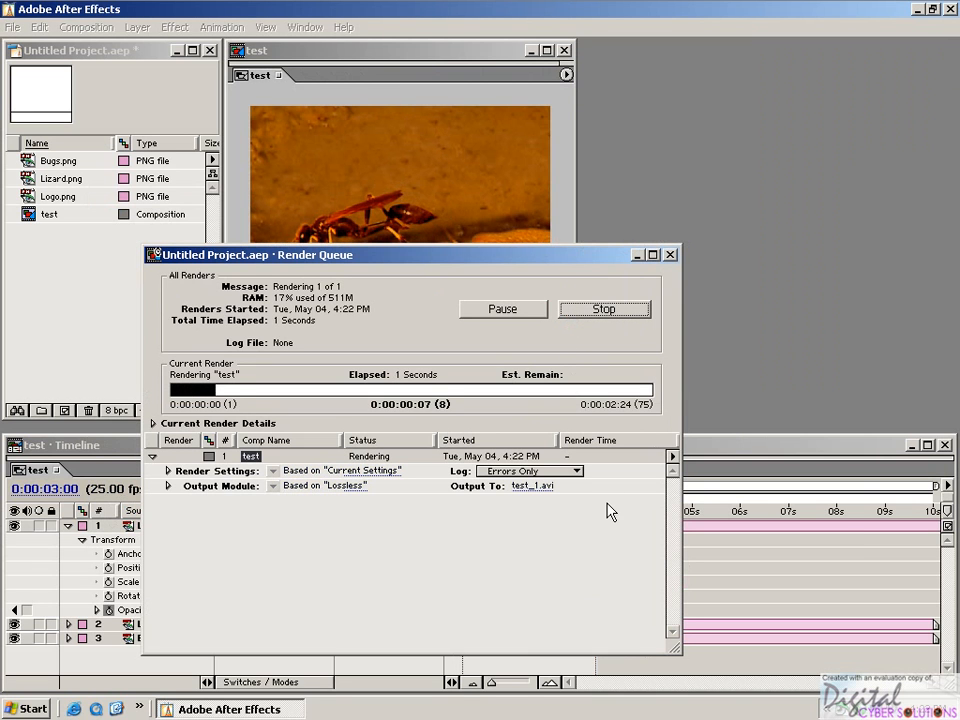
drag(349, 259, 406, 405)
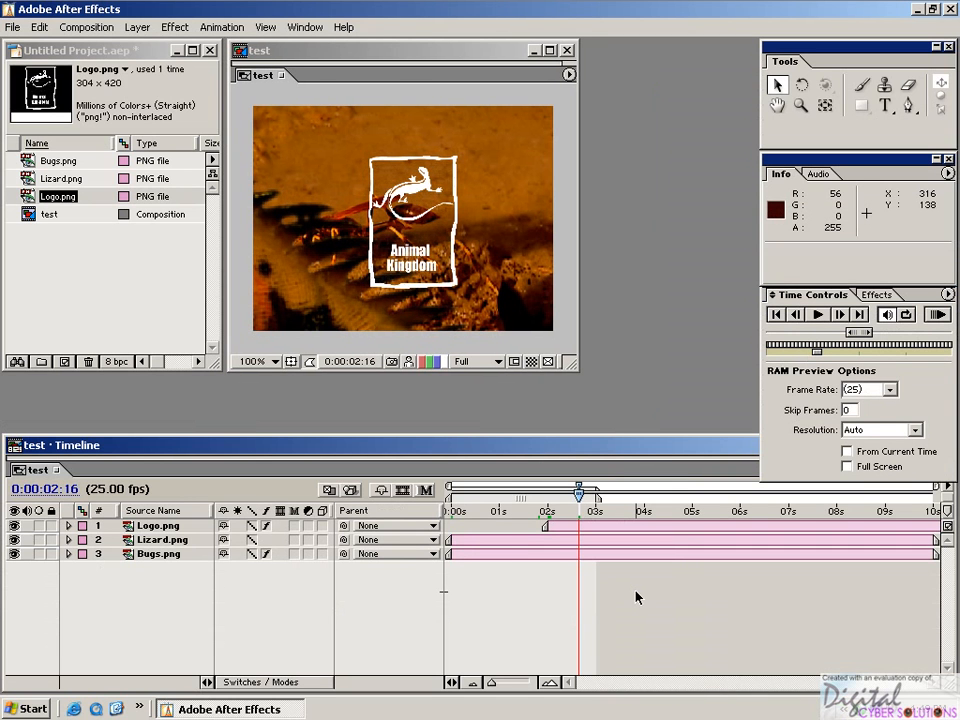
Move the current time to the Logo.png layer's in point and open that layer in its own Layer window
mouse_move(578, 516)
mouse_down()
mouse_move(566, 530)
mouse_move(587, 527)
mouse_up()
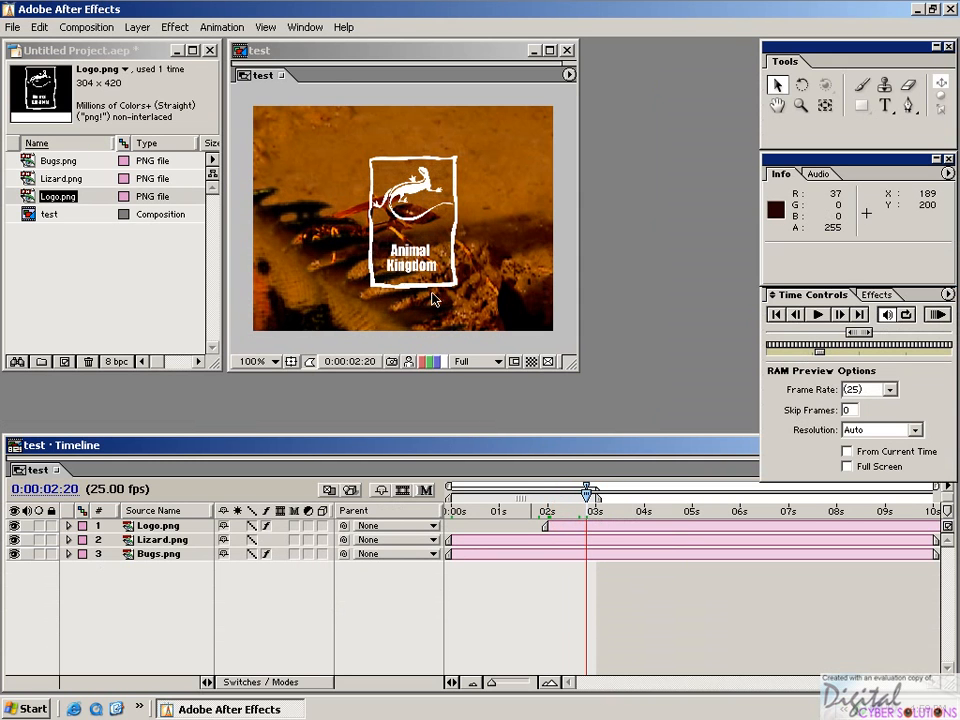
click(588, 527)
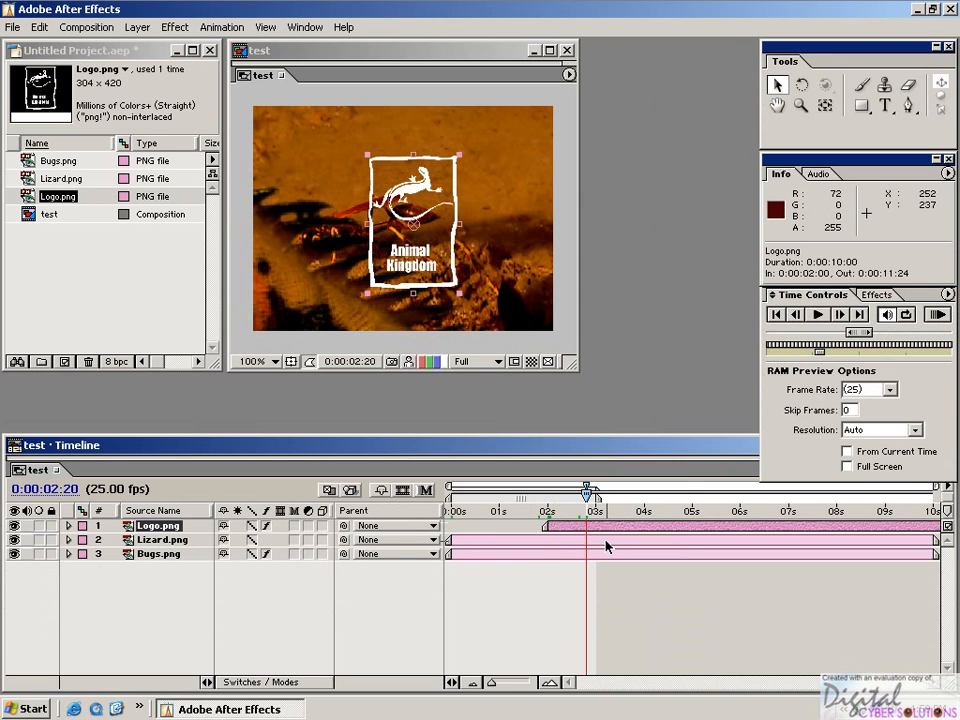
key(i)
double_click(601, 529)
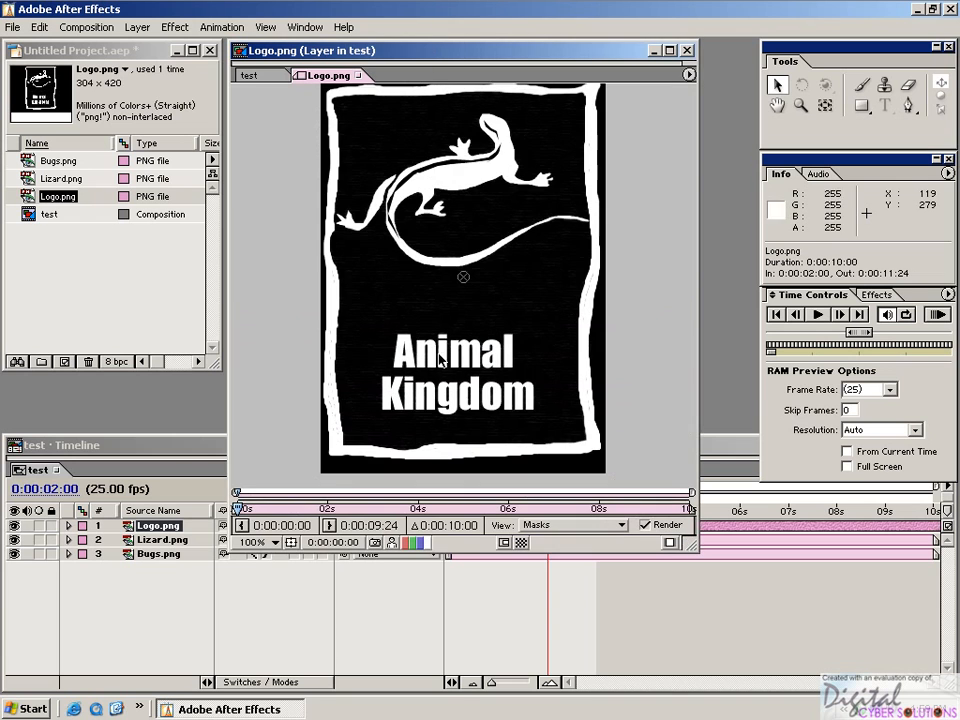
Erase the word "Animal" from the Logo.png layer using the Eraser tool with the 13 px brush tip
click(862, 89)
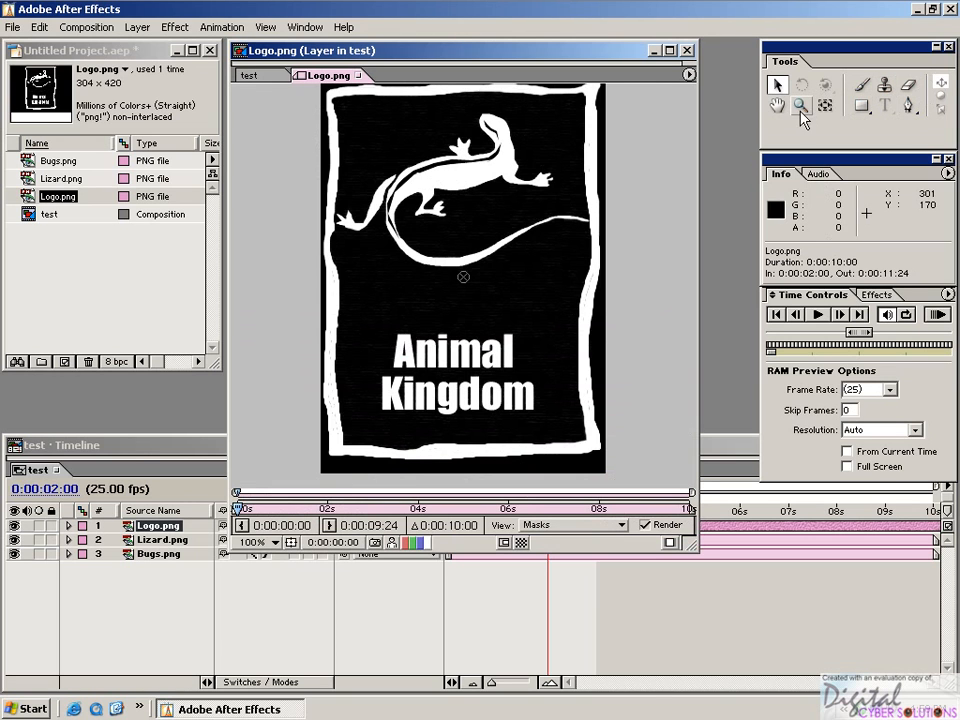
click(909, 89)
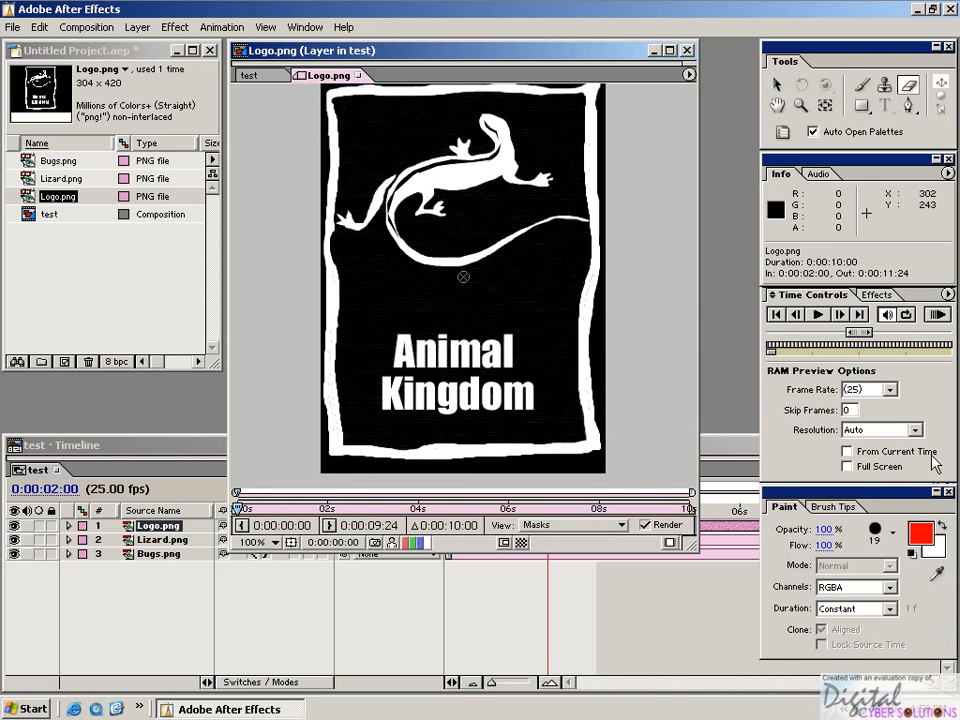
click(819, 507)
click(937, 598)
click(937, 598)
drag(937, 590, 936, 560)
click(905, 545)
mouse_move(390, 346)
mouse_down()
mouse_move(516, 366)
mouse_move(401, 357)
mouse_move(426, 354)
mouse_move(400, 348)
mouse_move(409, 341)
mouse_move(394, 354)
mouse_move(446, 338)
mouse_move(476, 344)
mouse_move(410, 344)
mouse_move(507, 339)
mouse_up()
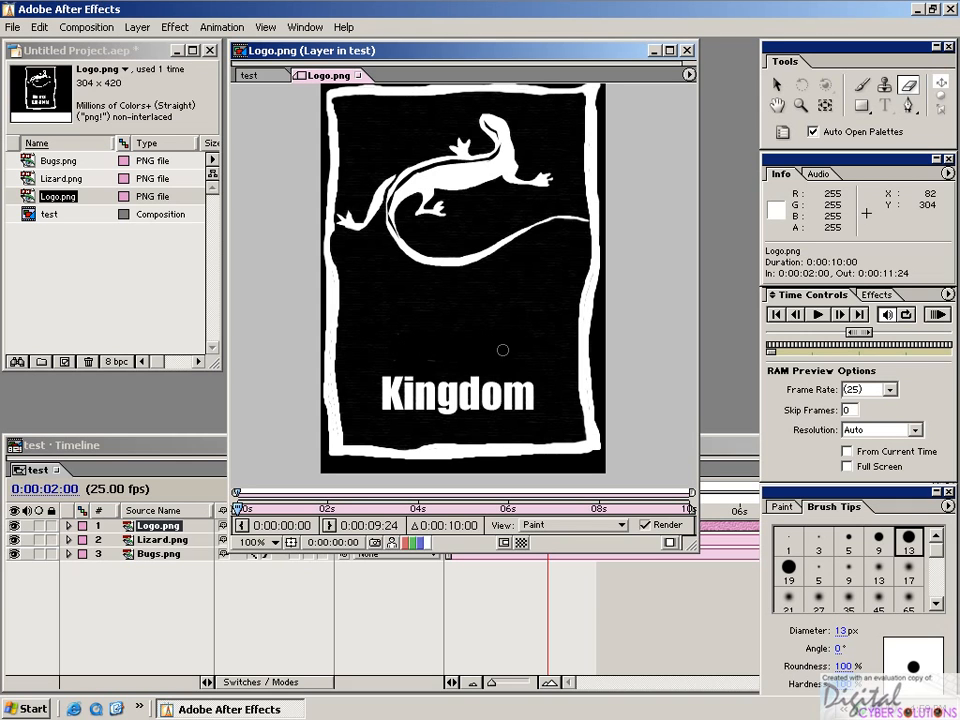
Clone the lizard's body below the original in the Logo.png layer using the Clone Stamp tool with the 21 px brush tip
click(884, 88)
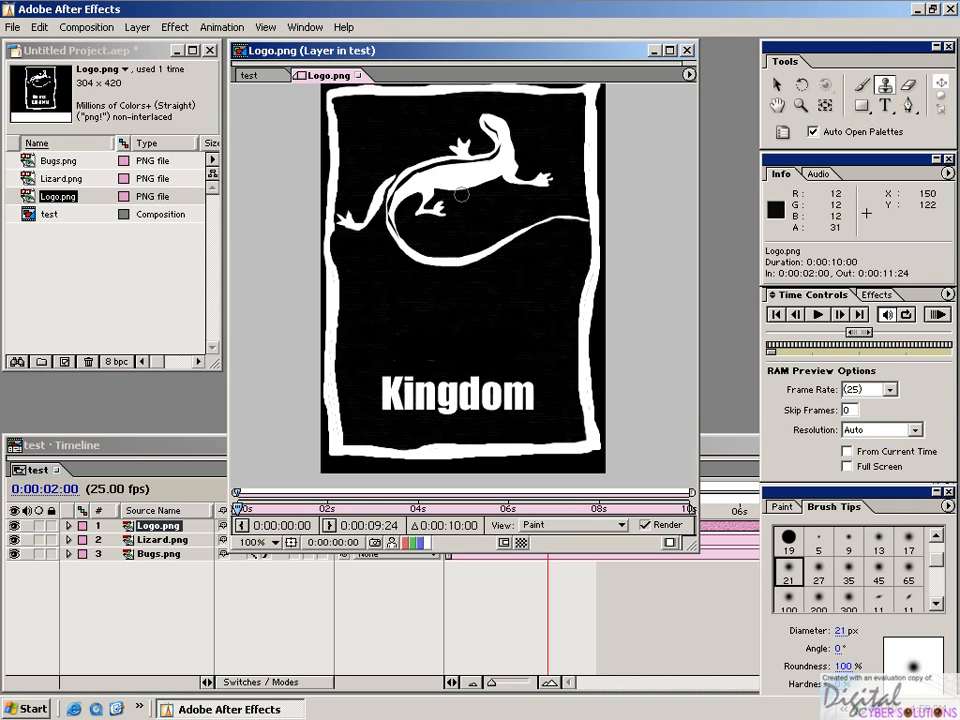
alt+click(462, 190)
mouse_move(439, 274)
mouse_down()
mouse_move(410, 294)
mouse_move(391, 263)
mouse_move(432, 292)
mouse_move(391, 320)
mouse_move(384, 298)
mouse_move(361, 285)
mouse_move(344, 314)
mouse_move(411, 316)
mouse_move(432, 302)
mouse_move(340, 332)
mouse_move(371, 332)
mouse_move(423, 268)
mouse_move(404, 250)
mouse_move(451, 272)
mouse_move(493, 269)
mouse_move(462, 244)
mouse_move(434, 240)
mouse_move(457, 239)
mouse_move(469, 204)
mouse_move(478, 204)
mouse_move(461, 252)
mouse_move(494, 280)
mouse_move(441, 268)
mouse_move(513, 270)
mouse_move(449, 250)
mouse_up()
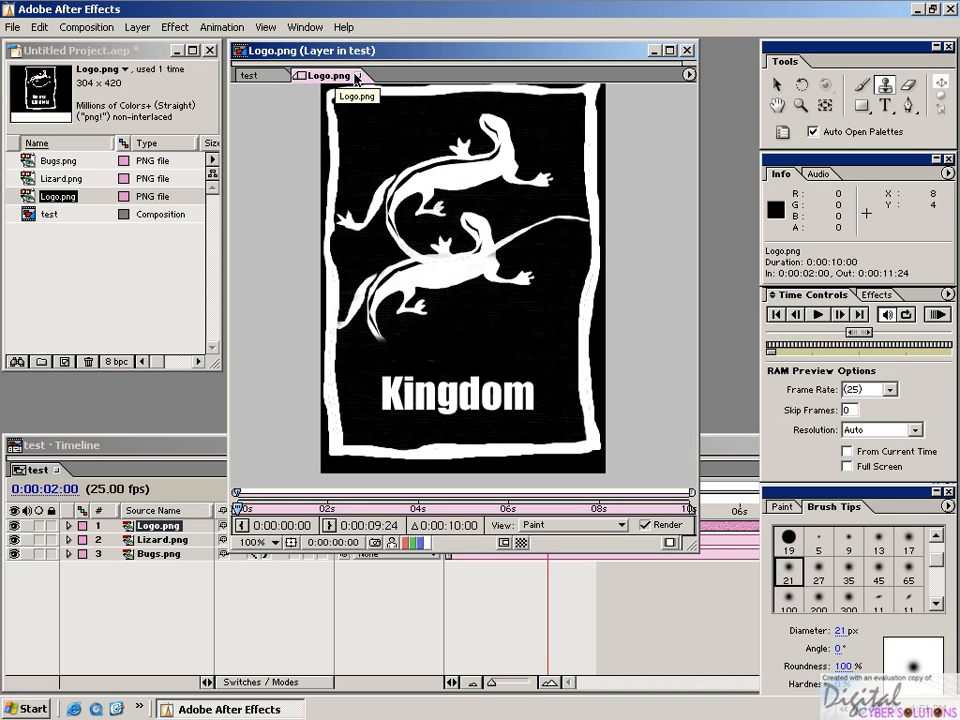
Close the Logo.png layer view and scrub the test composition from 0:00:02:00 to check the painted logo
click(356, 78)
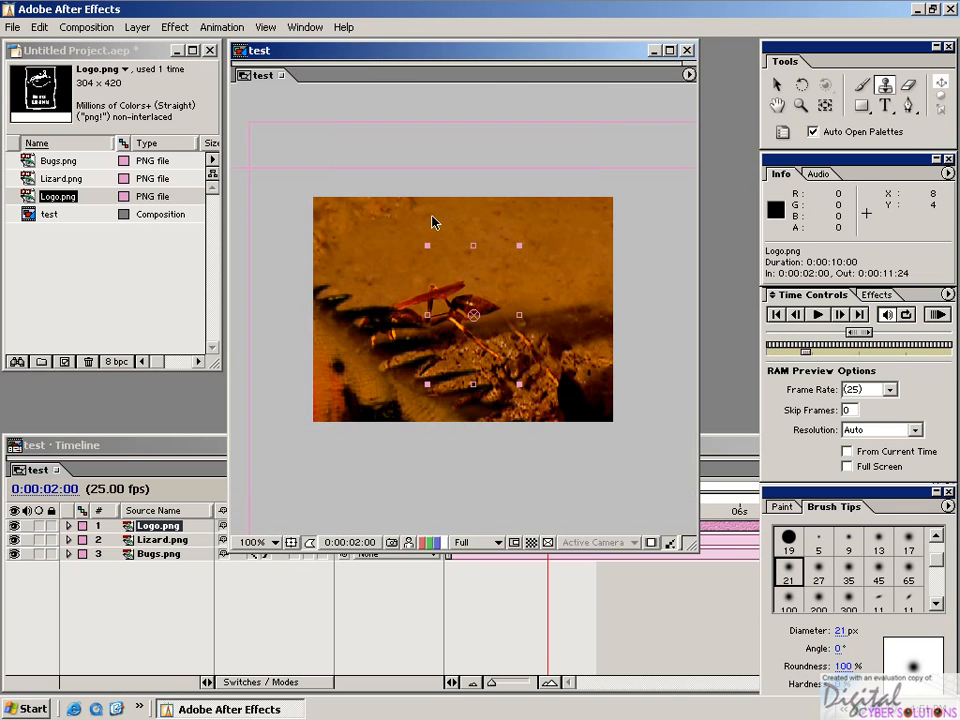
click(594, 607)
drag(547, 490, 578, 512)
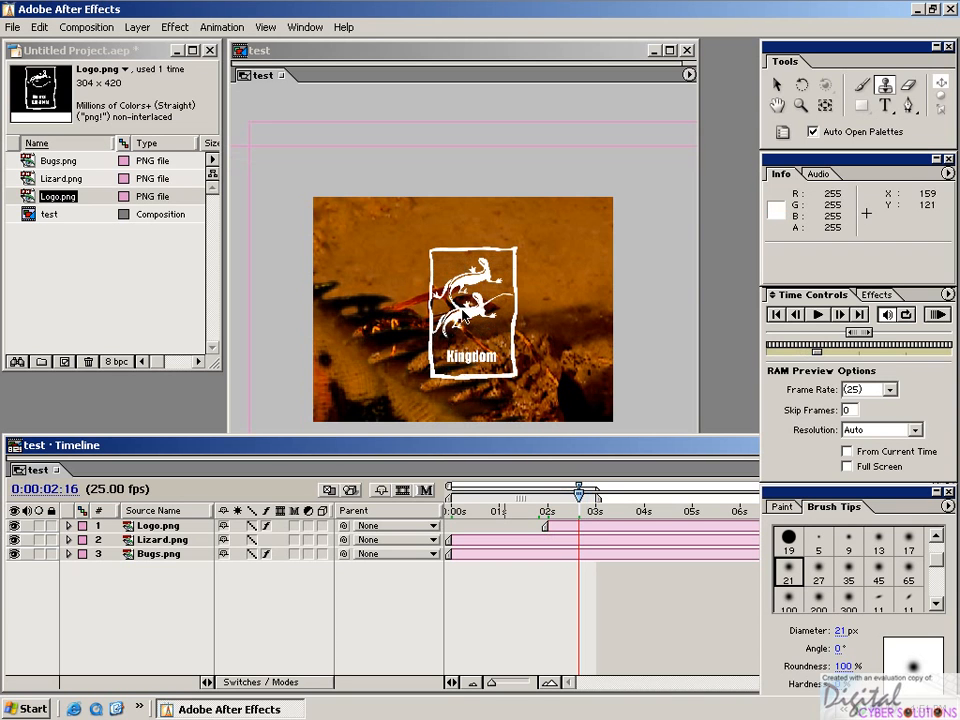
drag(579, 508, 598, 509)
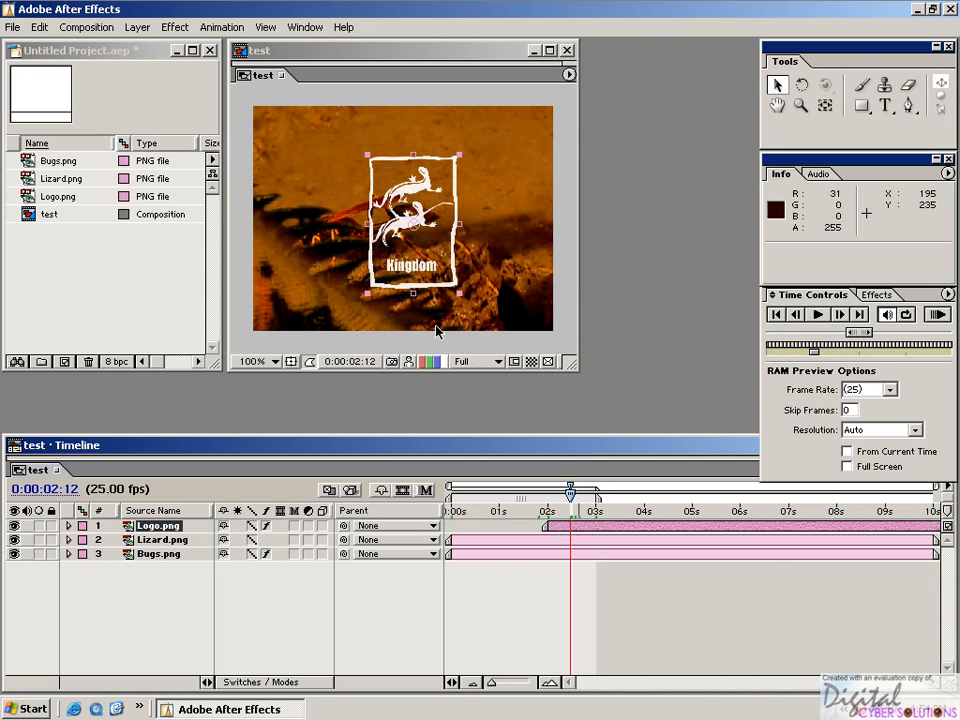
Create a new composition named mask at 320 x 240, 25 frames per second and 10 seconds long
click(85, 27)
click(100, 43)
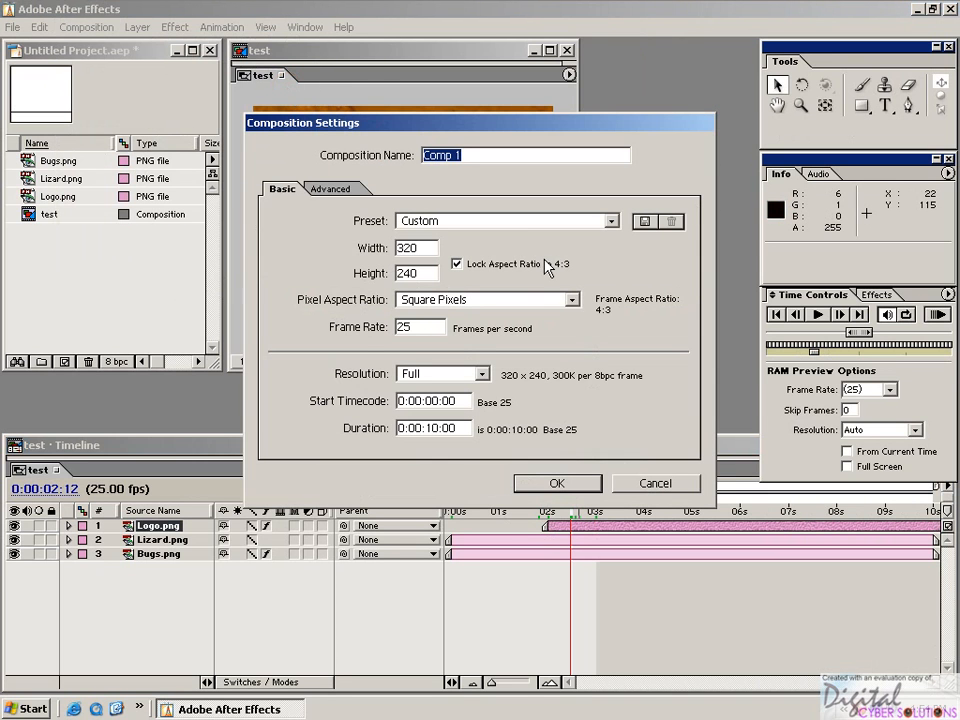
text(mask)
key(Return)
Import the Sunset and Water lilies images from the Images folder into the project
double_click(154, 282)
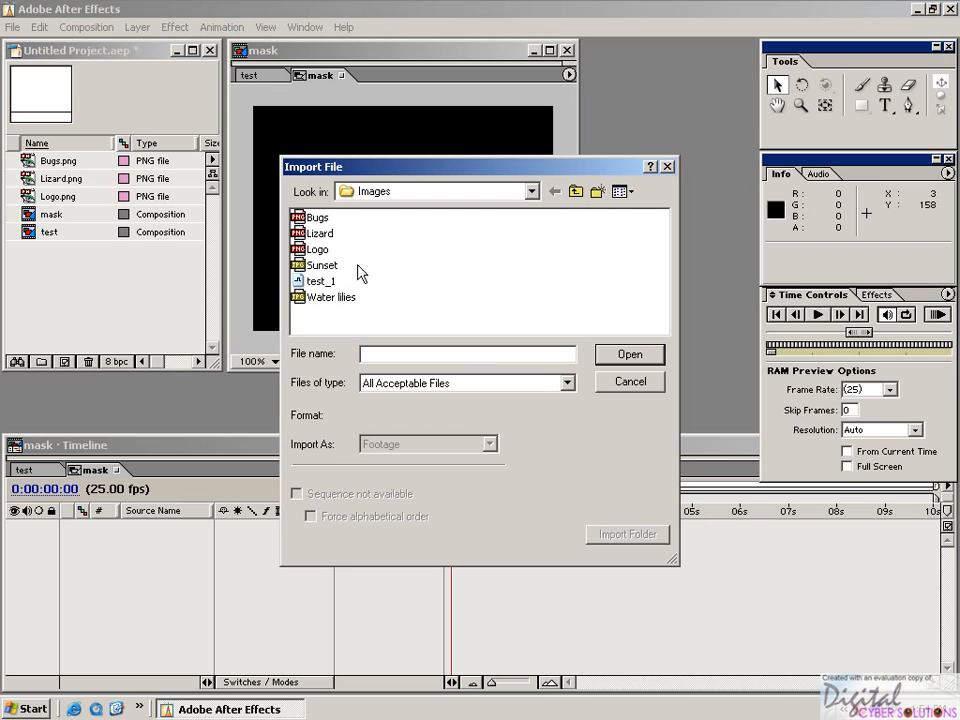
double_click(330, 268)
double_click(165, 302)
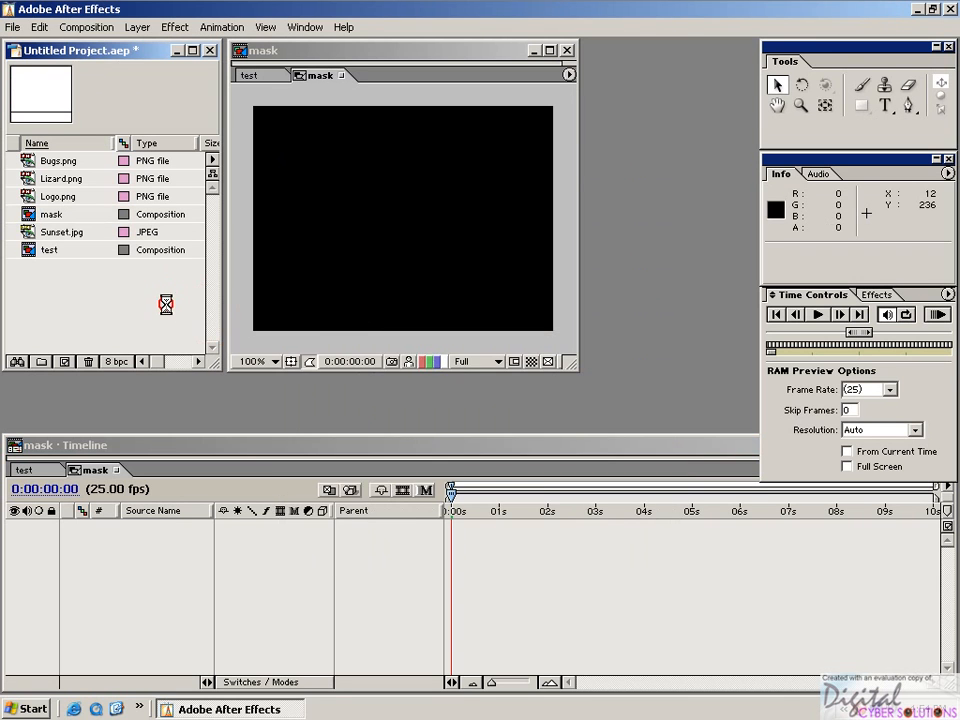
click(324, 298)
click(630, 354)
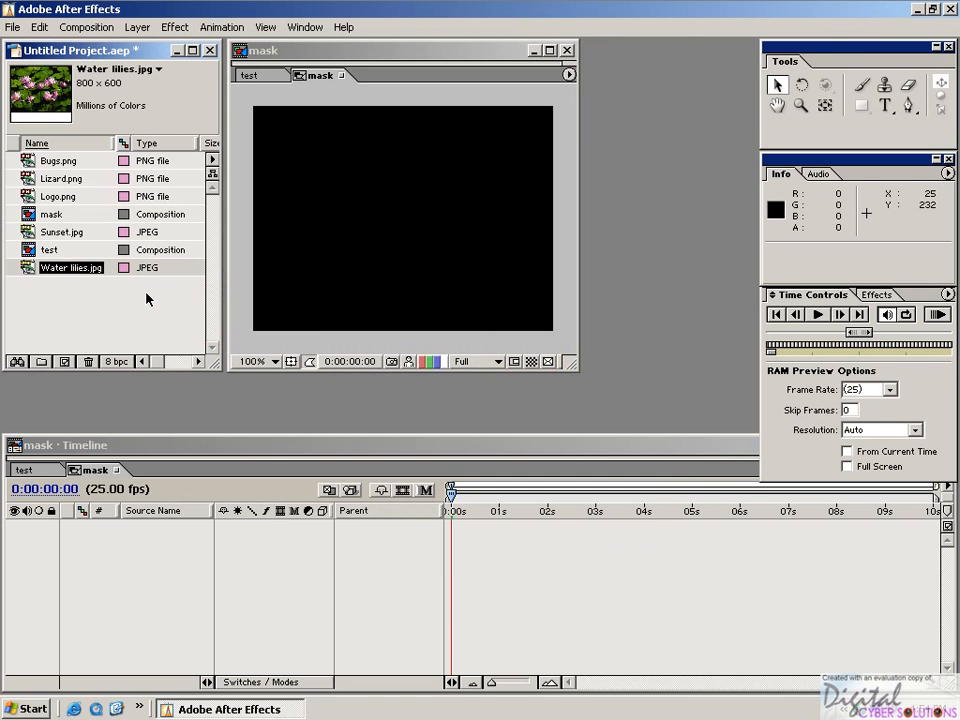
Add Sunset.jpg and Water lilies.jpg to the mask composition, with Water lilies.jpg on top and positioned to frame its two main flowers
drag(55, 236, 200, 567)
drag(390, 249, 236, 235)
drag(48, 272, 151, 517)
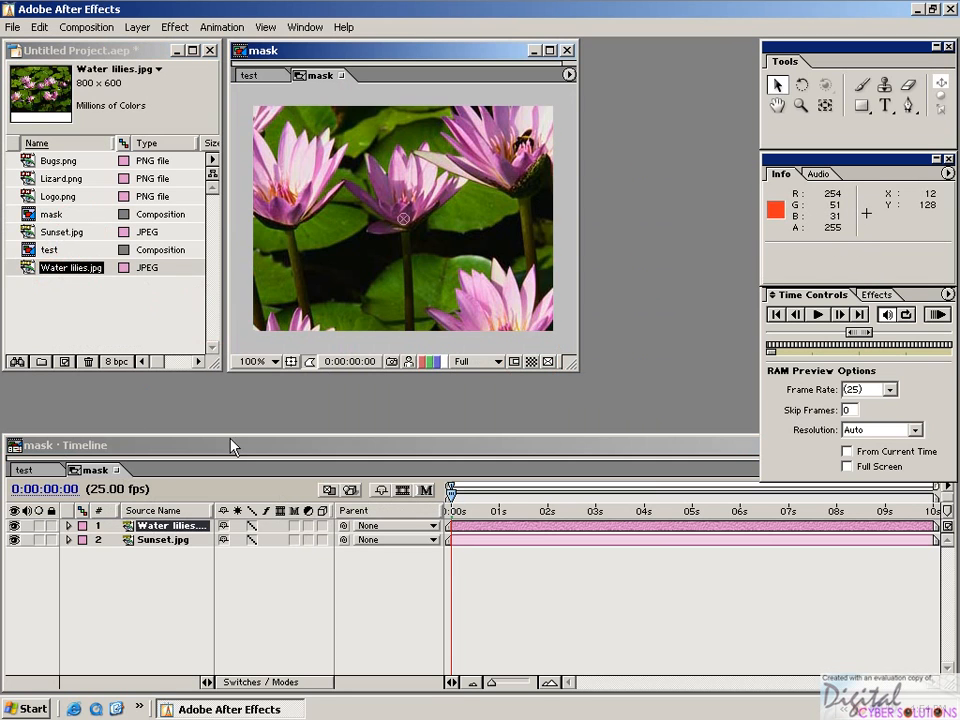
drag(422, 268, 477, 218)
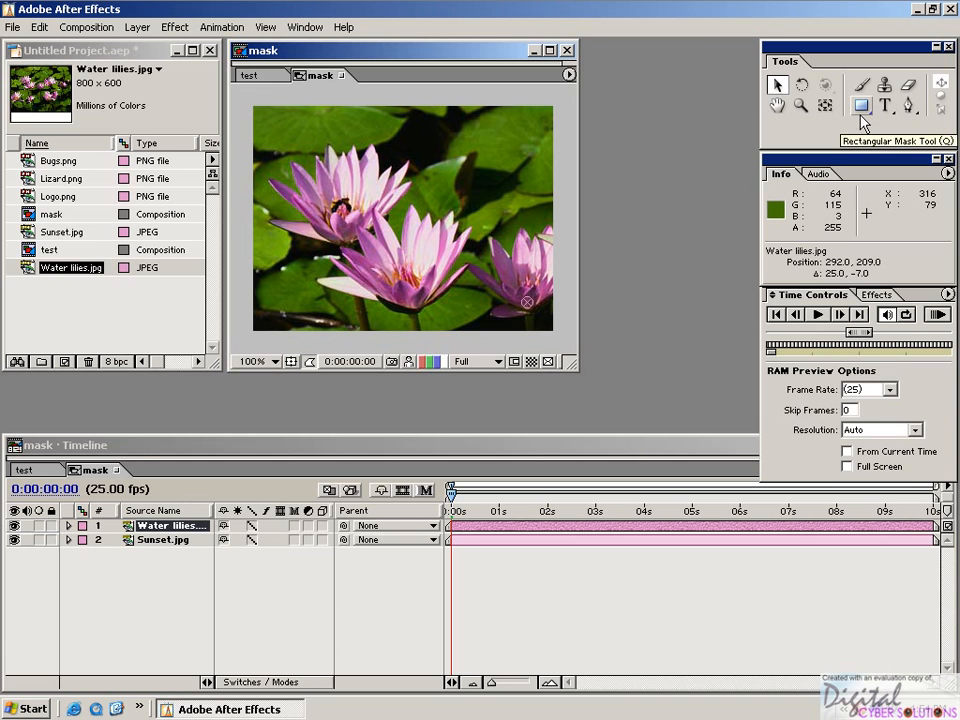
drag(889, 127, 893, 139)
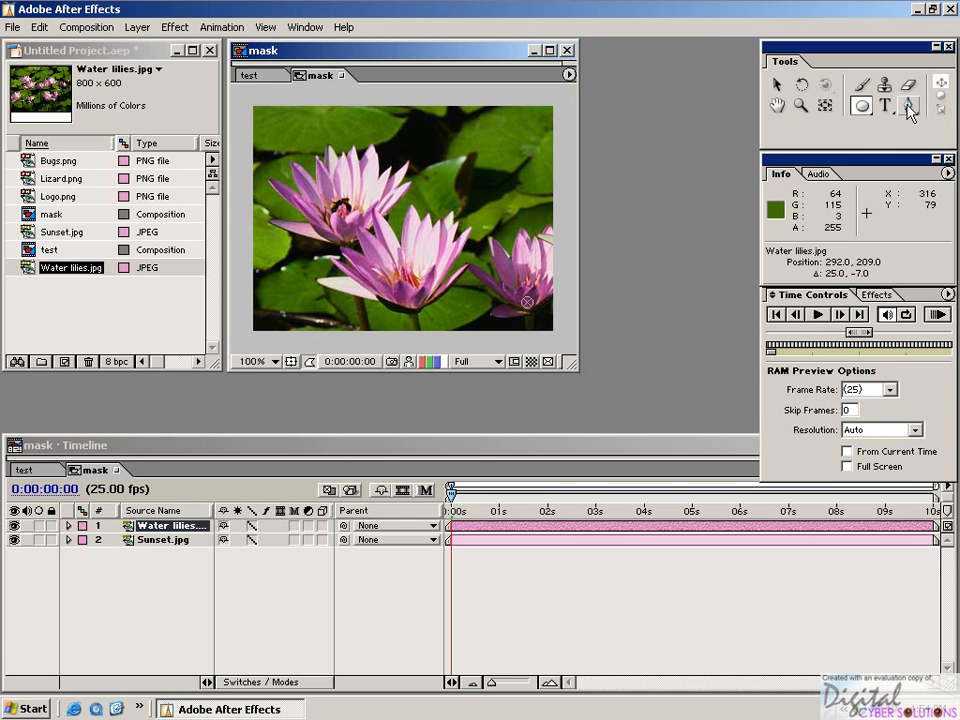
click(908, 105)
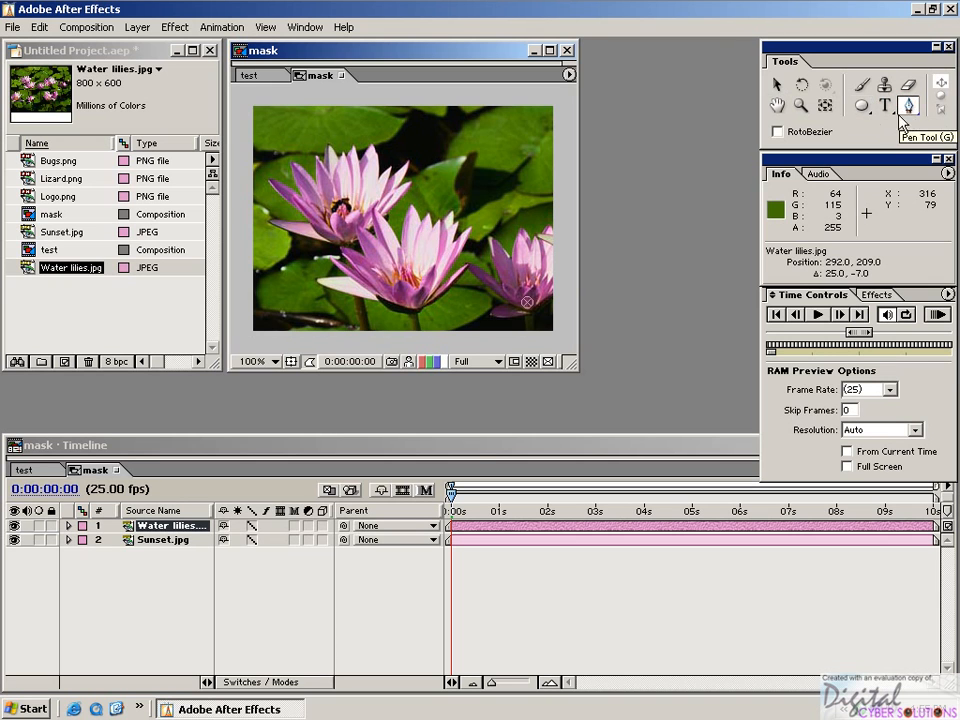
drag(861, 105, 871, 119)
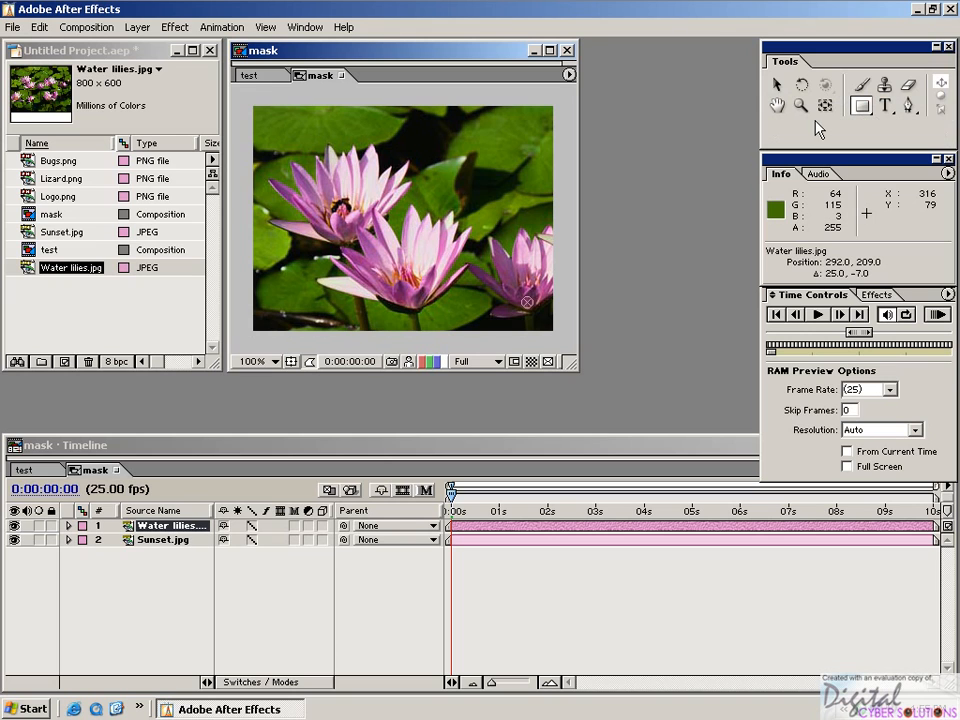
drag(874, 120, 886, 142)
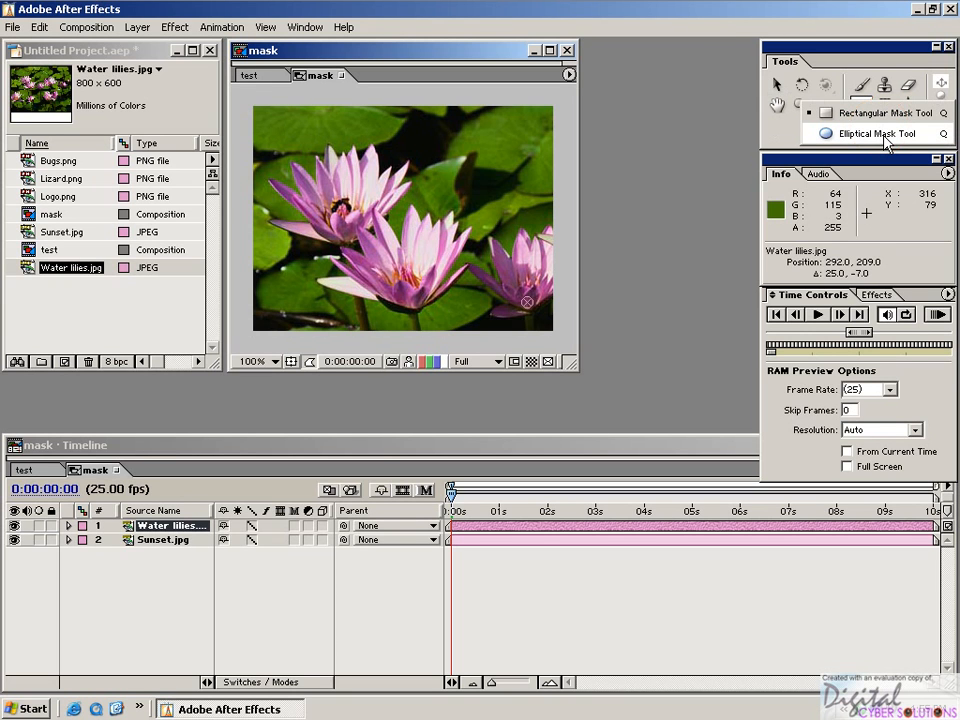
drag(886, 142, 908, 101)
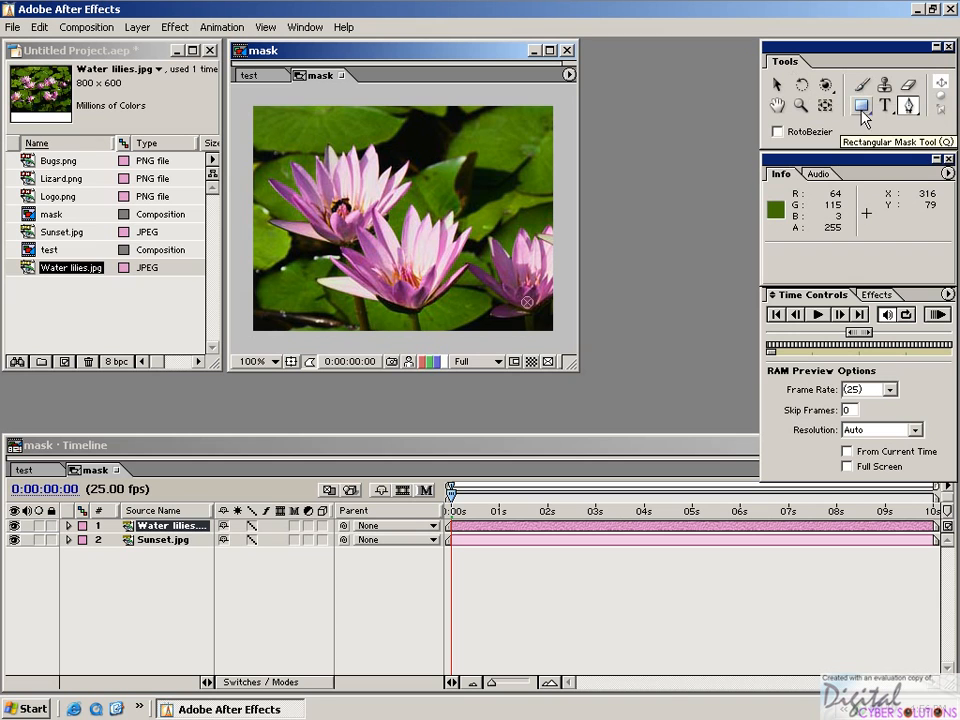
Draw a rectangular mask around the two main flowers on the Water lilies.jpg layer and shift it slightly up and to the right
click(860, 112)
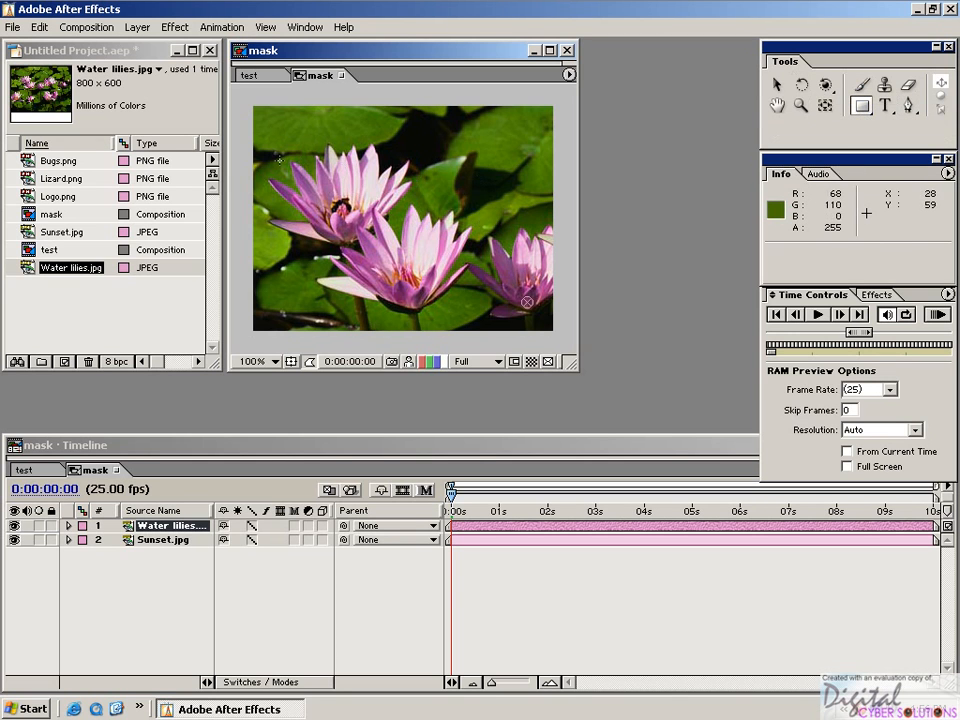
drag(274, 144, 466, 297)
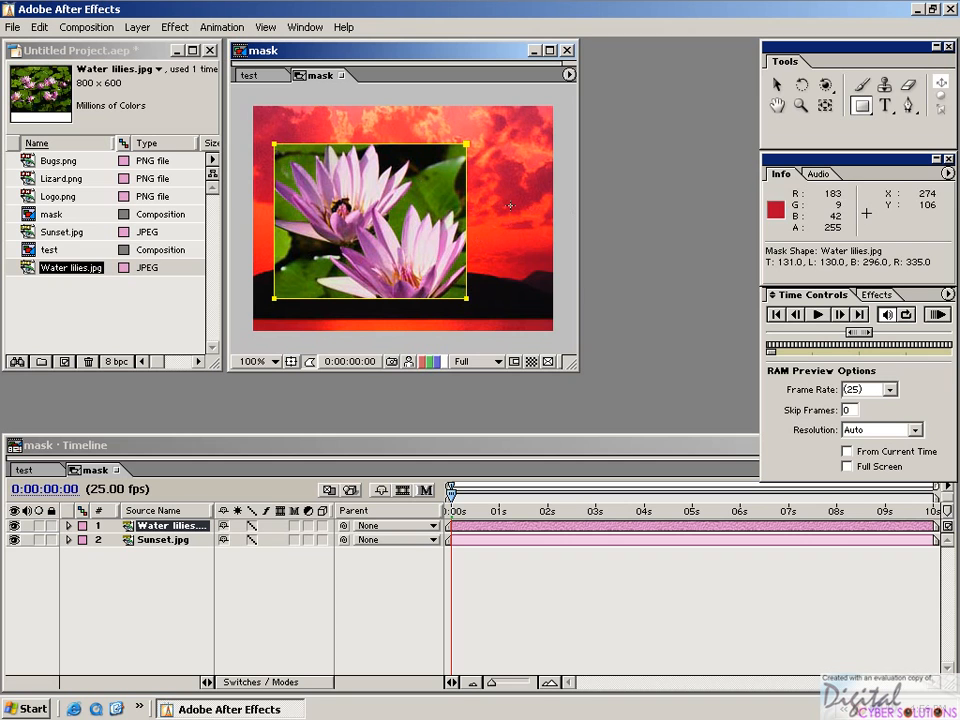
key(v)
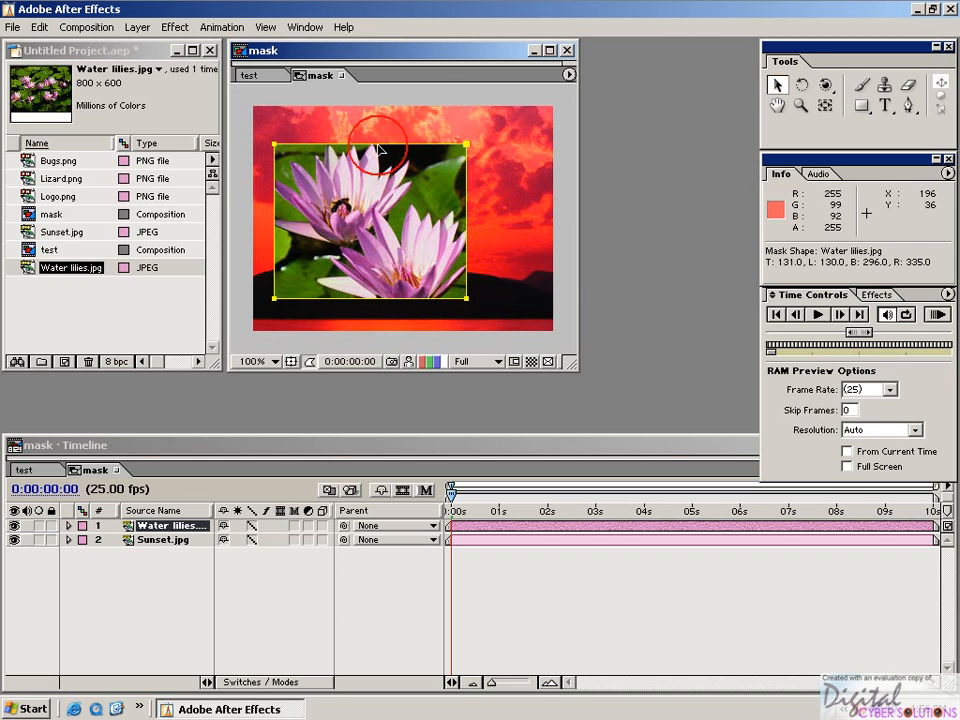
drag(326, 150, 344, 131)
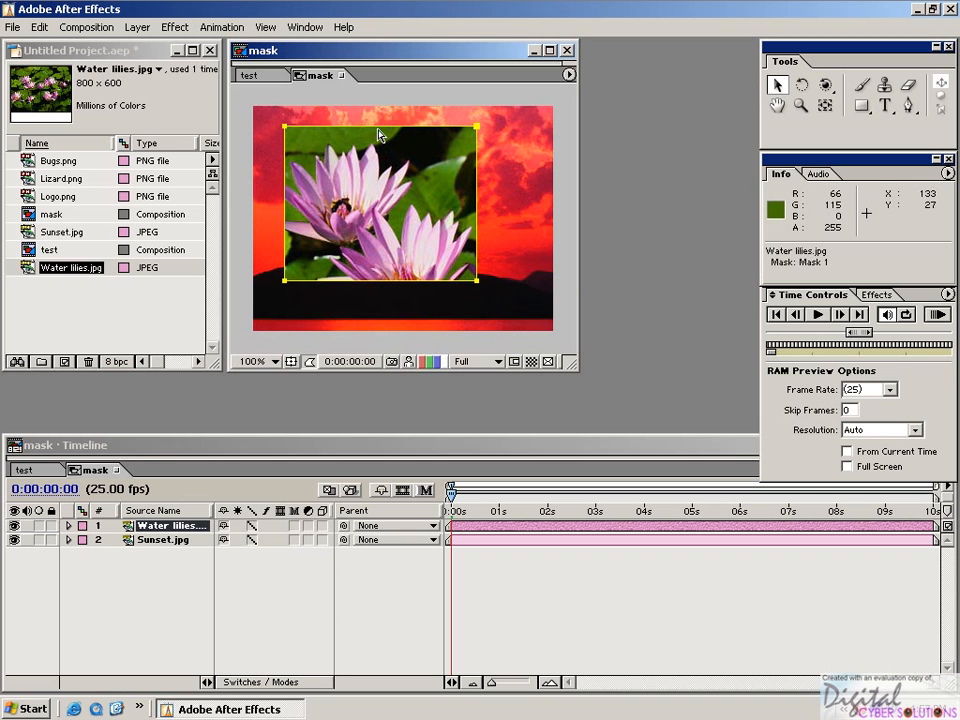
Set the Water lilies mask's feather to 20 pixels both horizontally and vertically
right_click(379, 129)
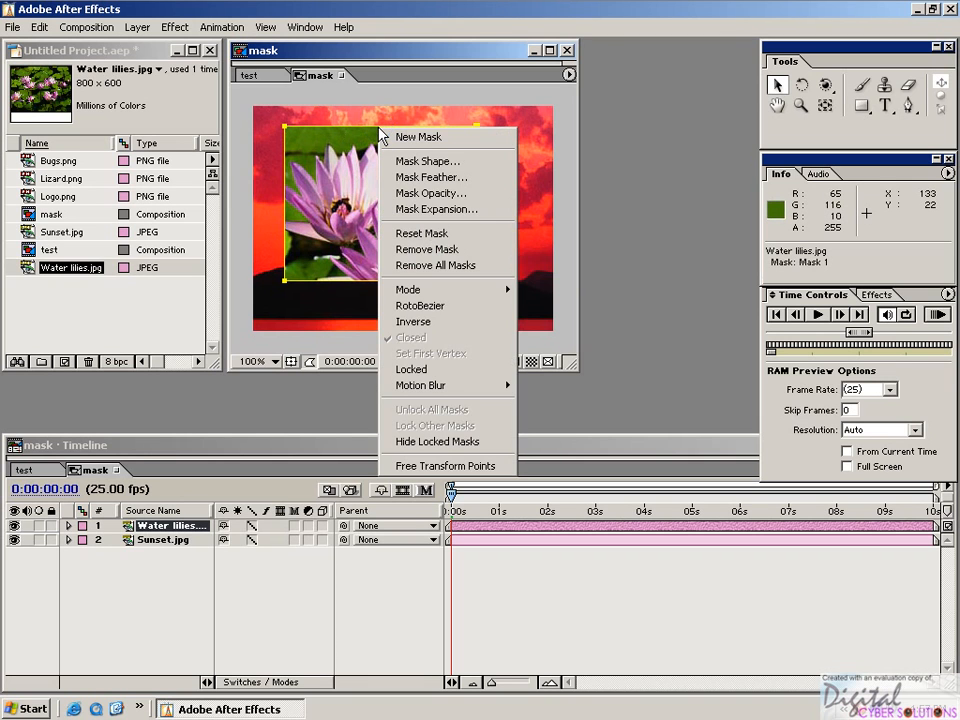
click(426, 177)
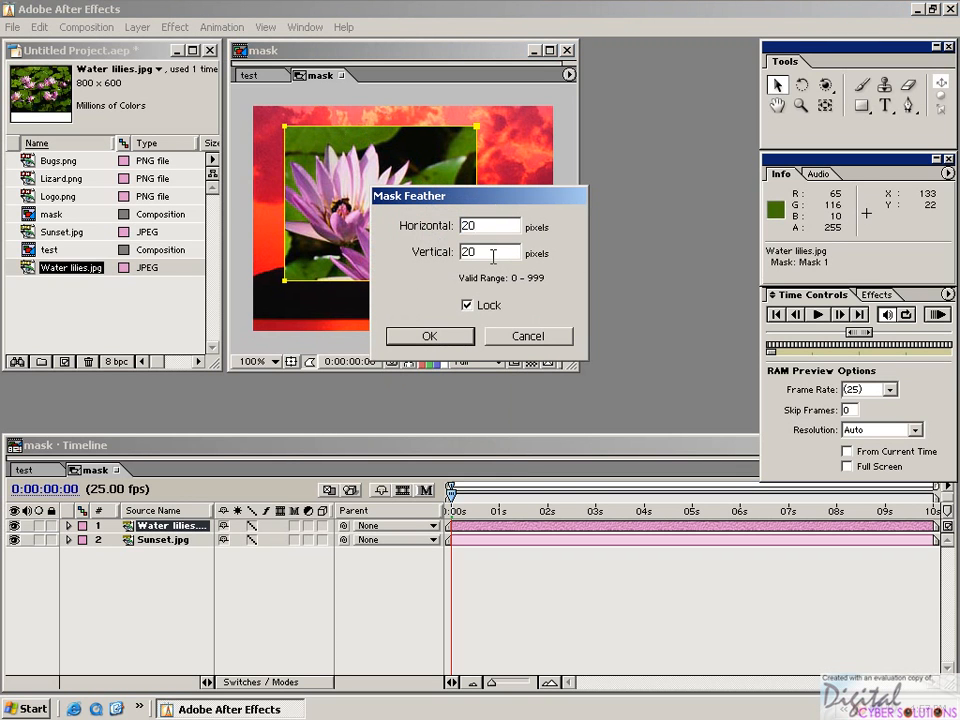
key(Return)
Lower the mask's upper edge slightly and rotate the whole mask clockwise by about 13° with free transform
click(429, 127)
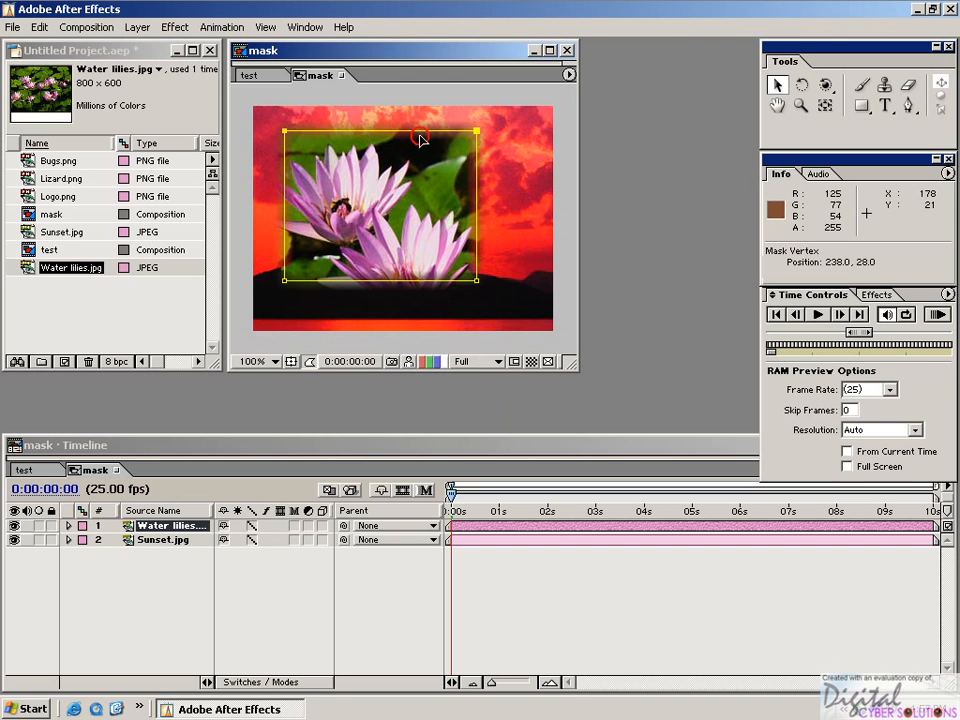
mouse_move(429, 127)
mouse_down()
mouse_move(434, 140)
mouse_move(409, 139)
mouse_move(424, 154)
mouse_move(421, 139)
mouse_up()
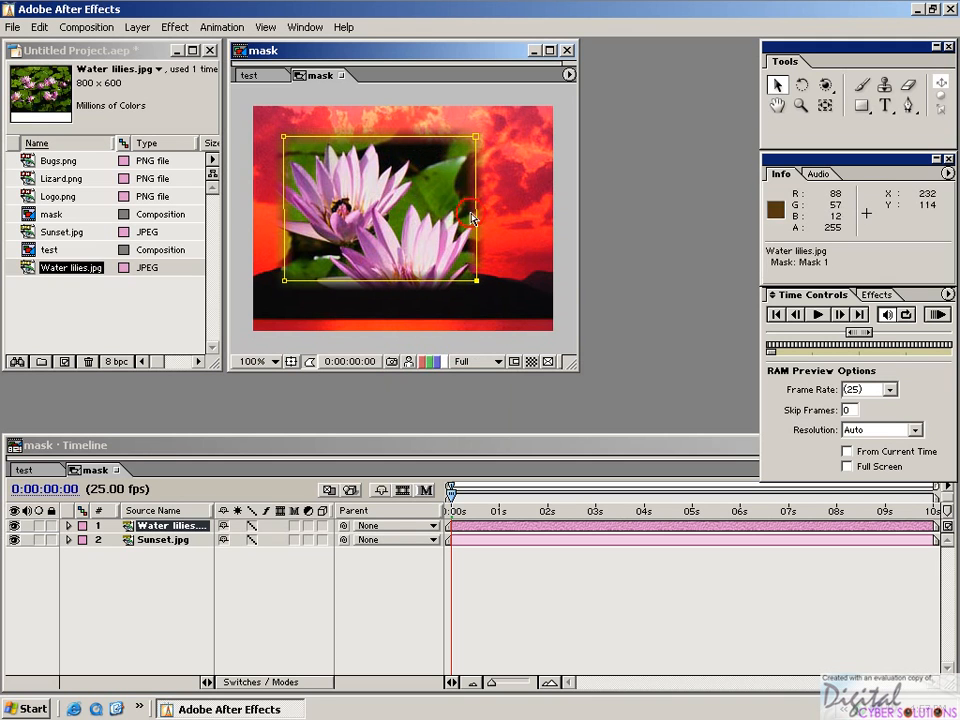
double_click(476, 143)
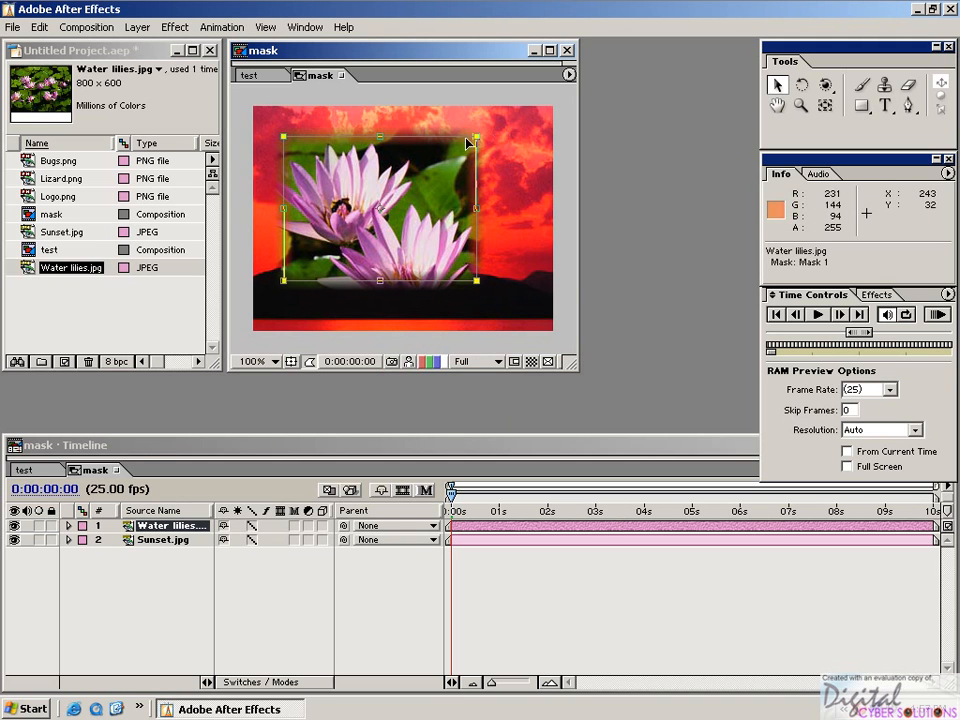
drag(491, 248, 516, 220)
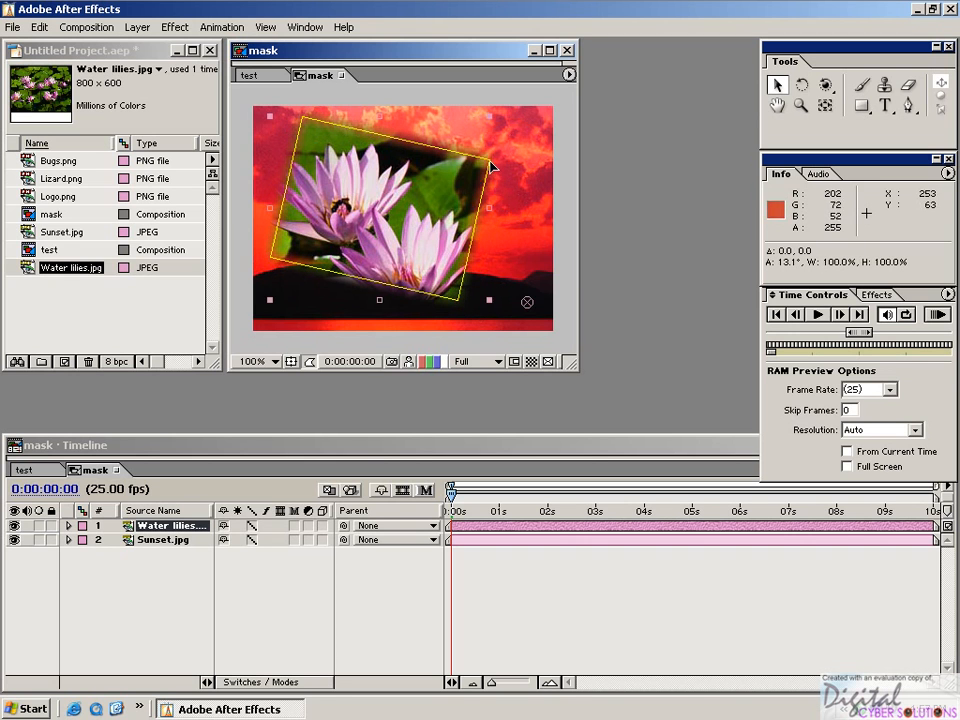
double_click(496, 182)
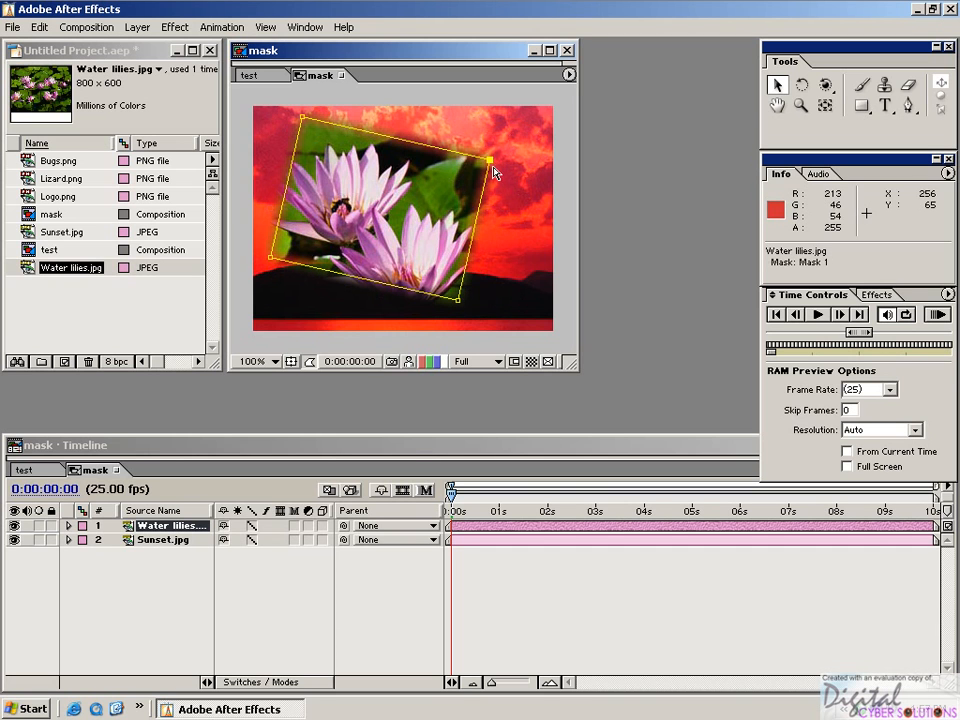
Reshape the rotated mask into an irregular quadrilateral by moving its upper-right, lower-left and lower-right vertices
drag(490, 160, 517, 148)
drag(270, 256, 275, 304)
drag(456, 301, 480, 278)
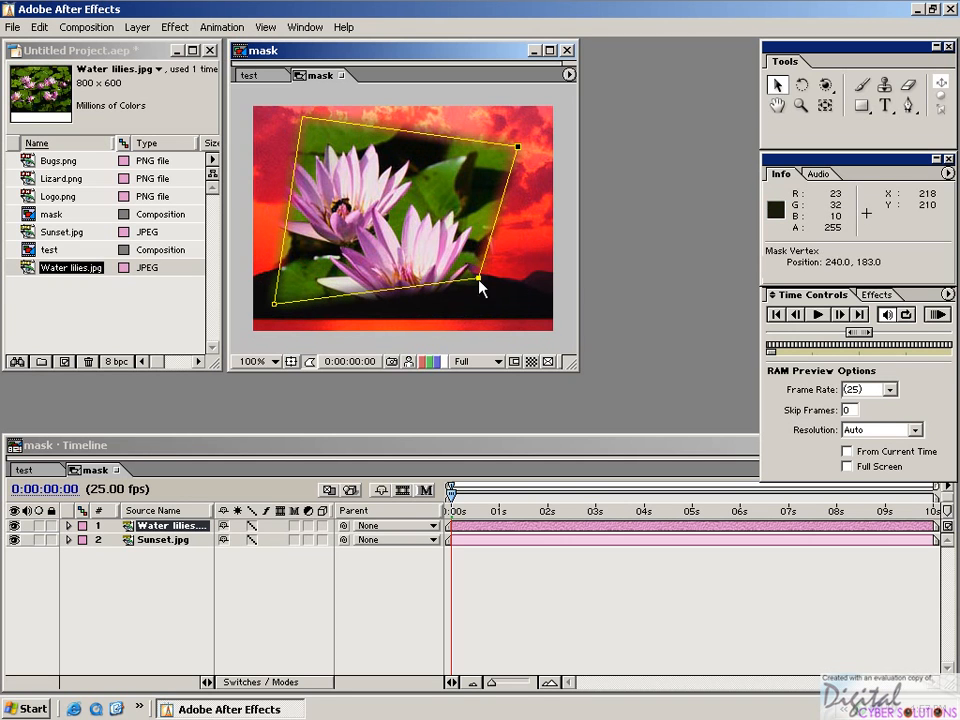
Set the mask opacity to 50% and move the mask's upper edge slightly down
right_click(437, 141)
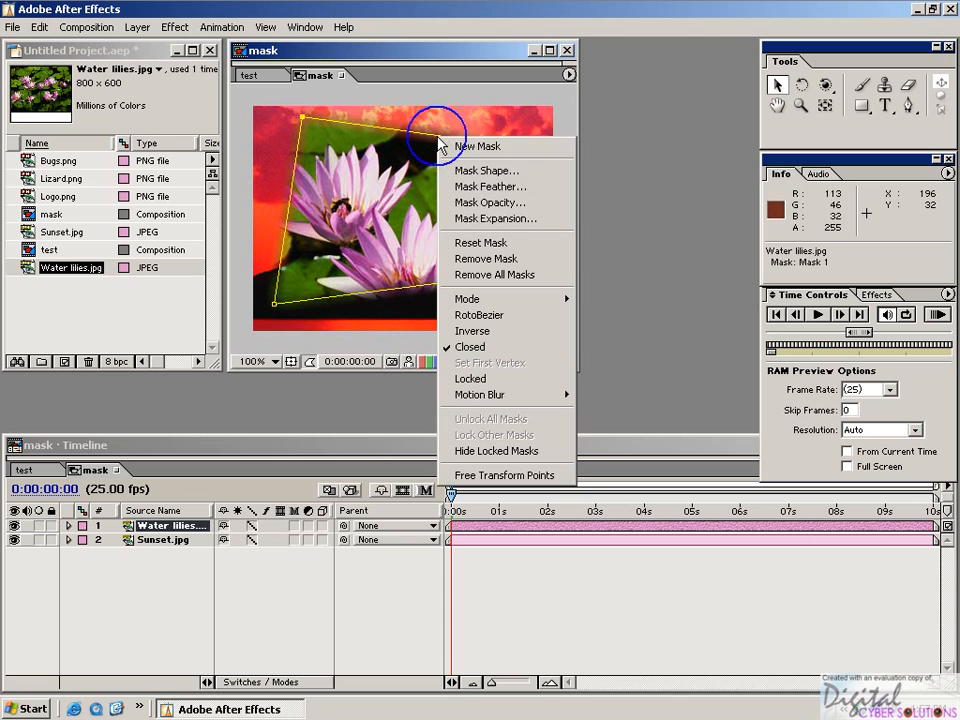
click(515, 204)
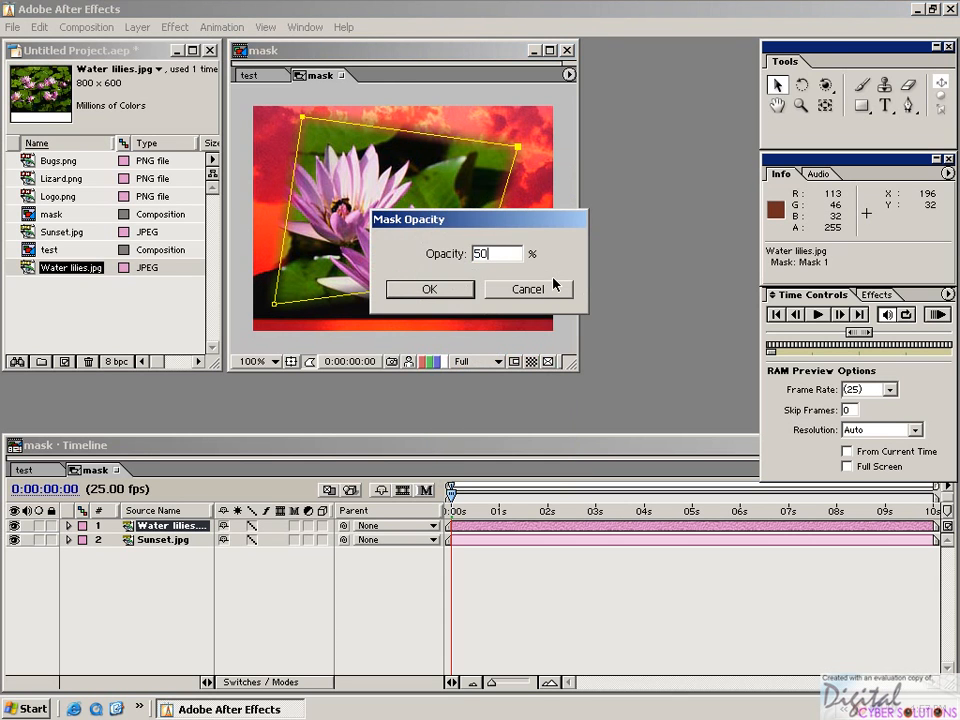
key(Return)
mouse_move(398, 138)
mouse_down()
mouse_move(439, 137)
mouse_move(360, 128)
mouse_move(410, 164)
mouse_move(400, 152)
mouse_up()
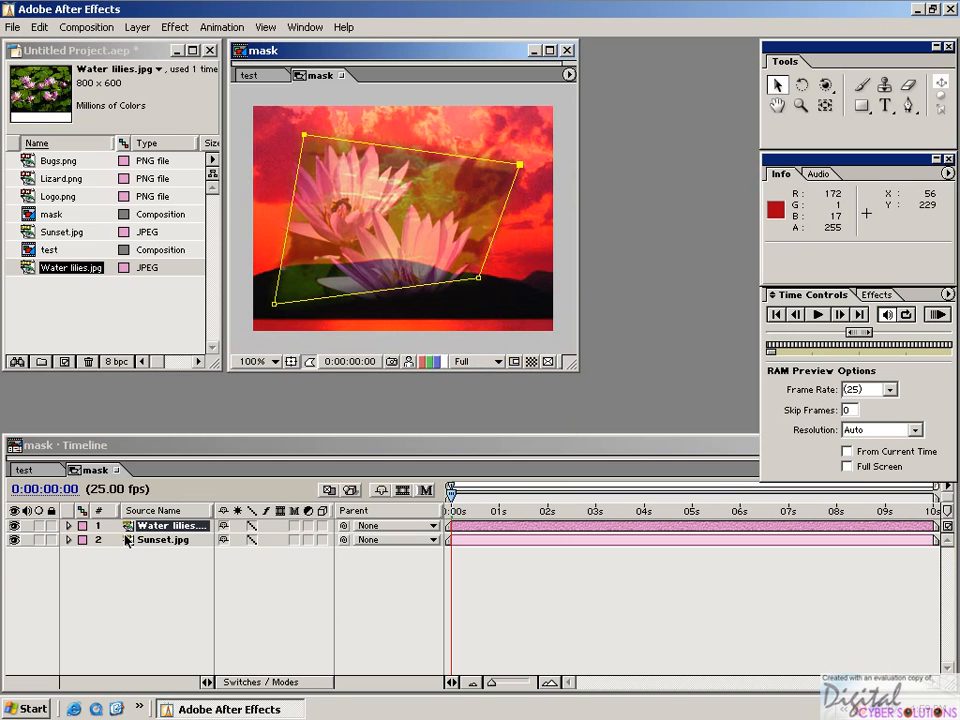
Expand the Water lilies layer in the timeline to reveal the shape, feather, opacity and expansion properties of Mask 1
click(68, 526)
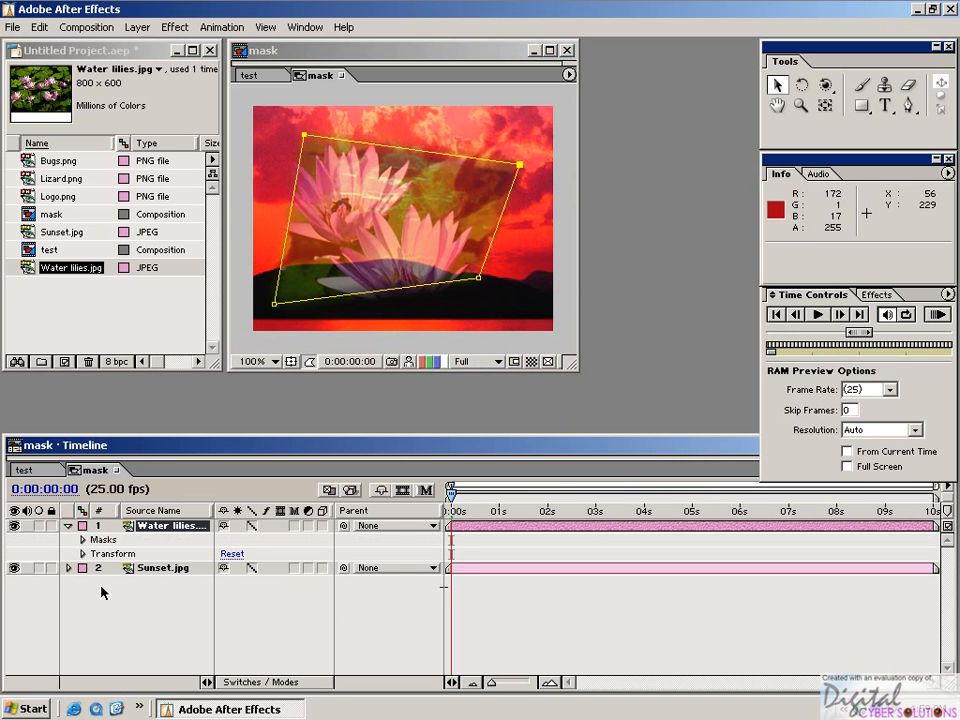
click(95, 570)
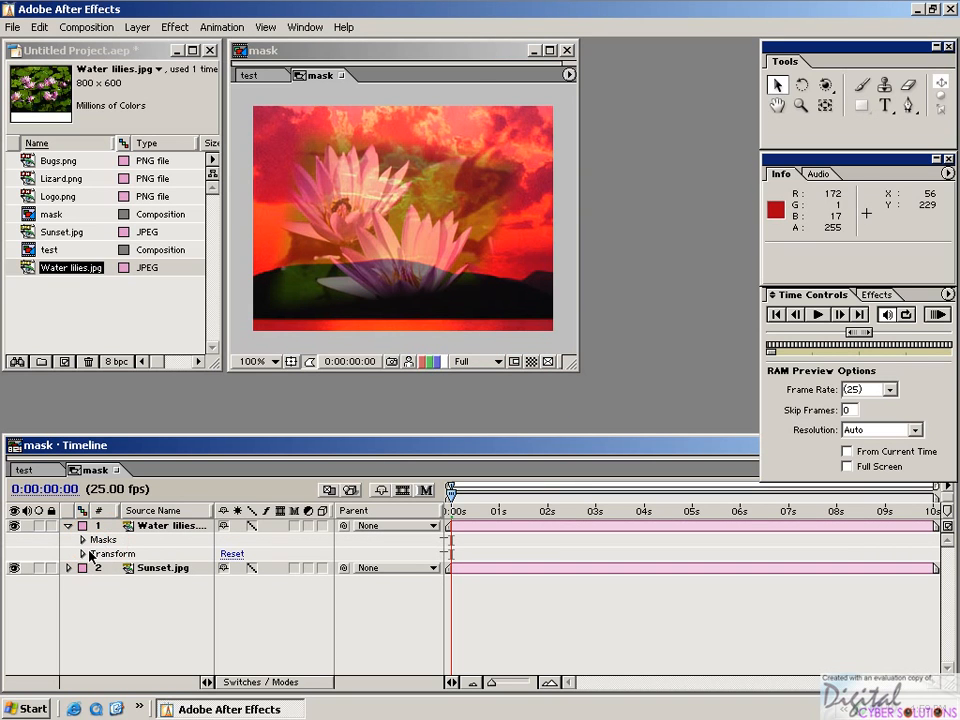
click(83, 540)
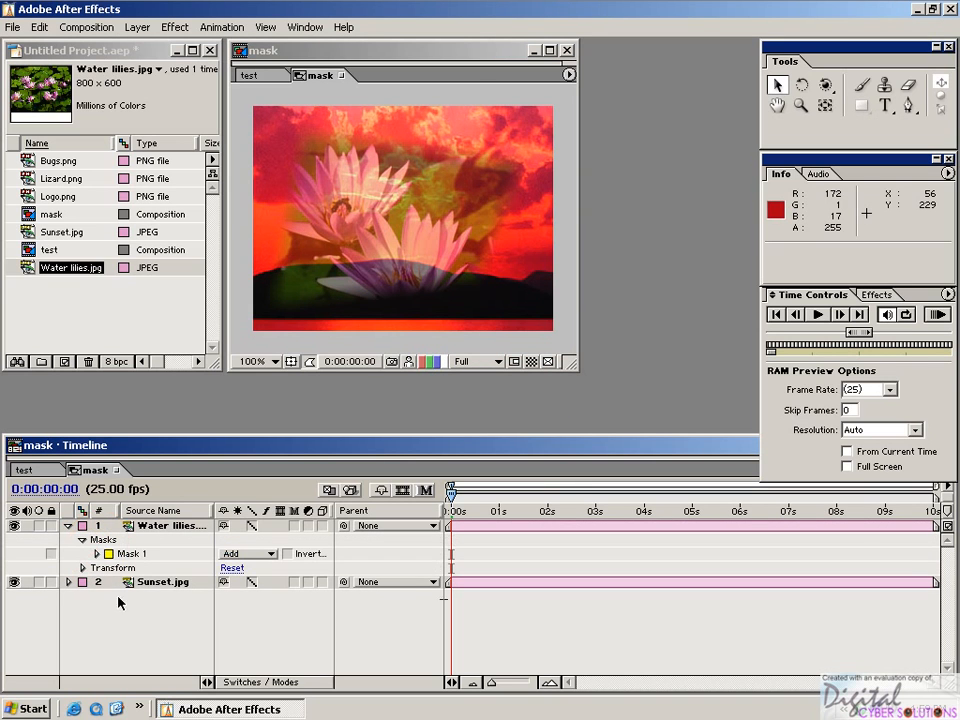
click(128, 554)
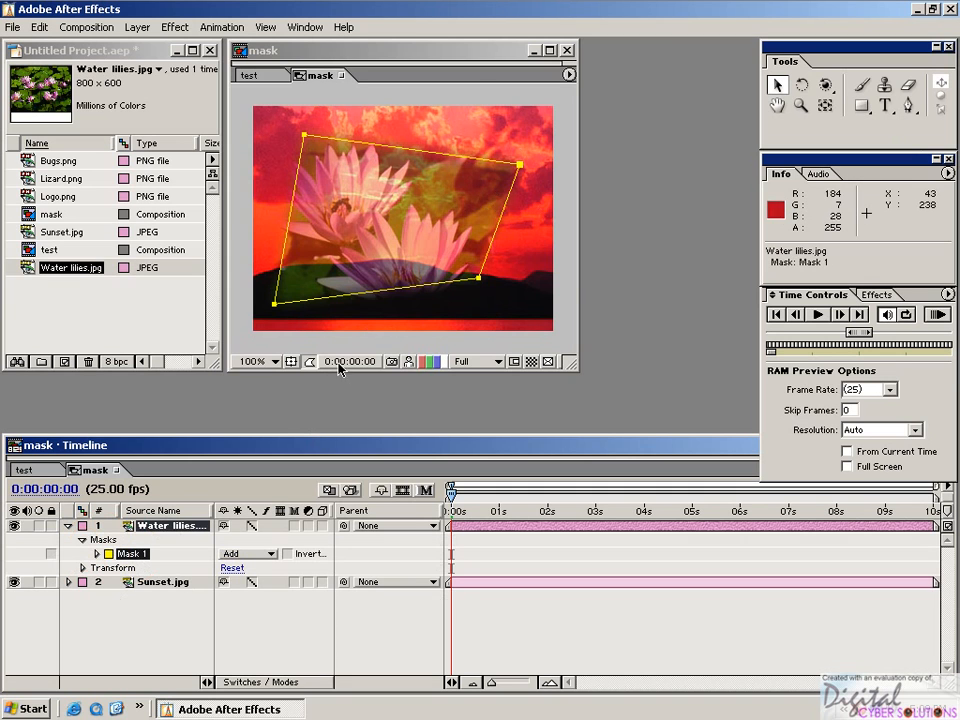
click(96, 553)
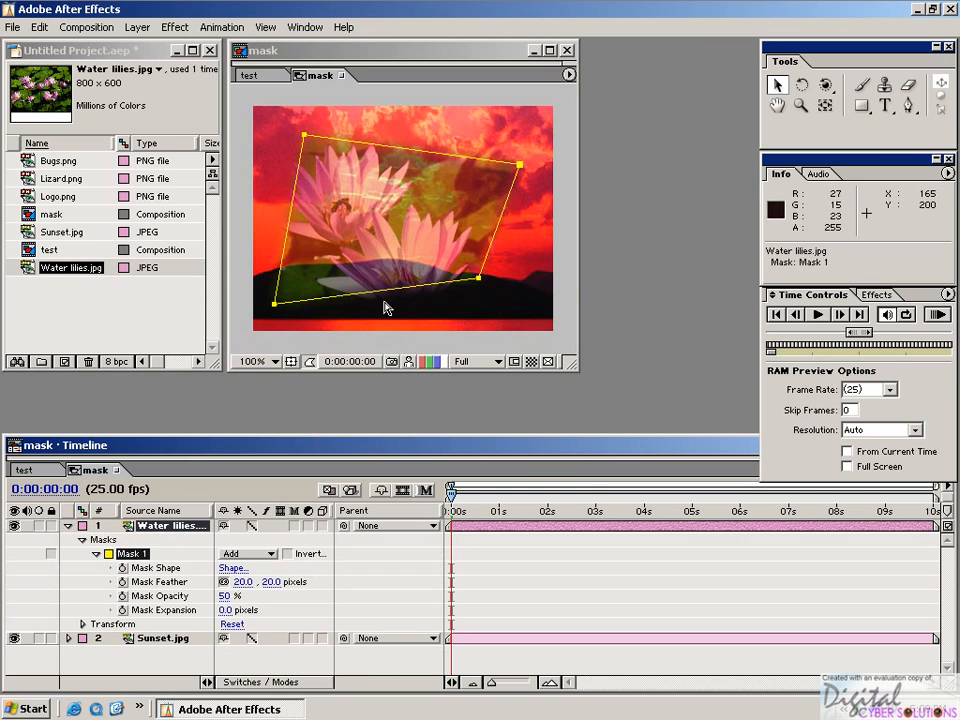
Set Mask 1's opacity to 100% in the timeline
right_click(446, 157)
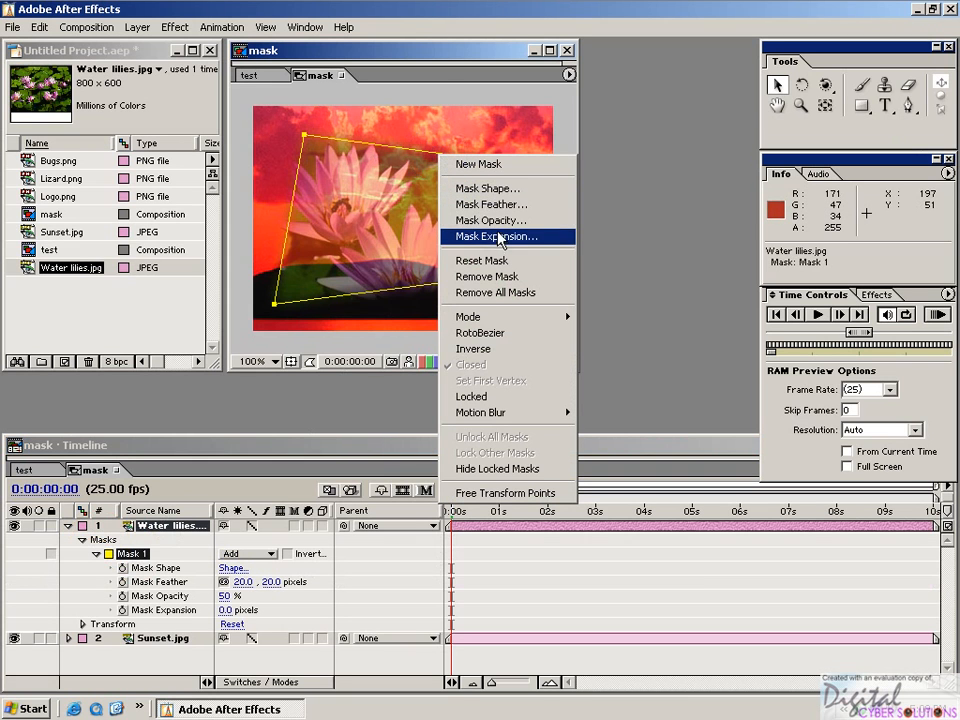
click(472, 594)
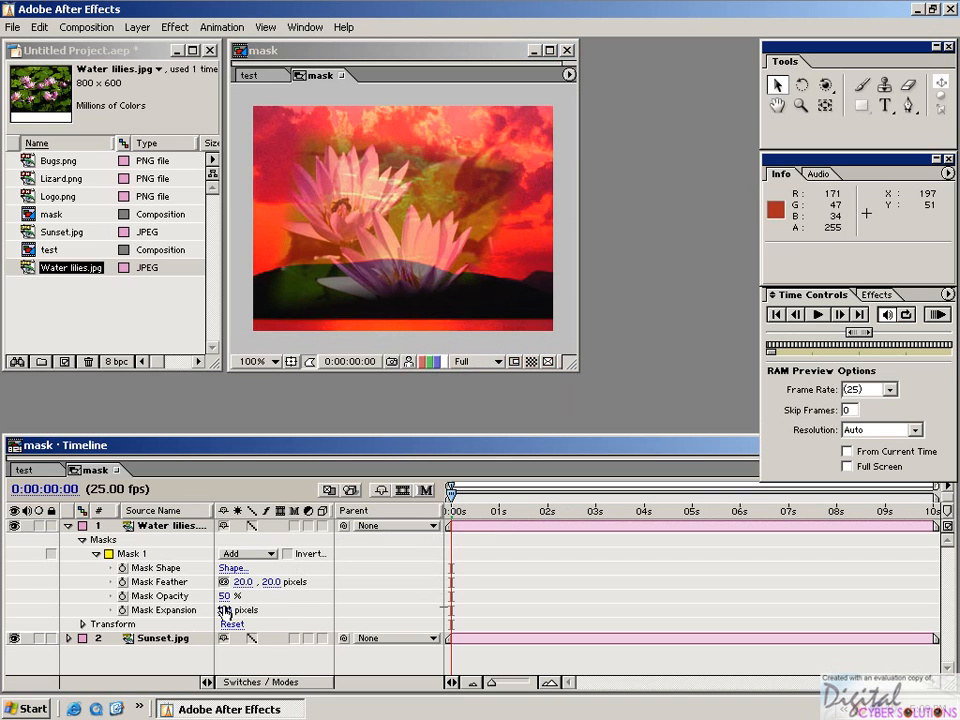
drag(223, 600, 409, 607)
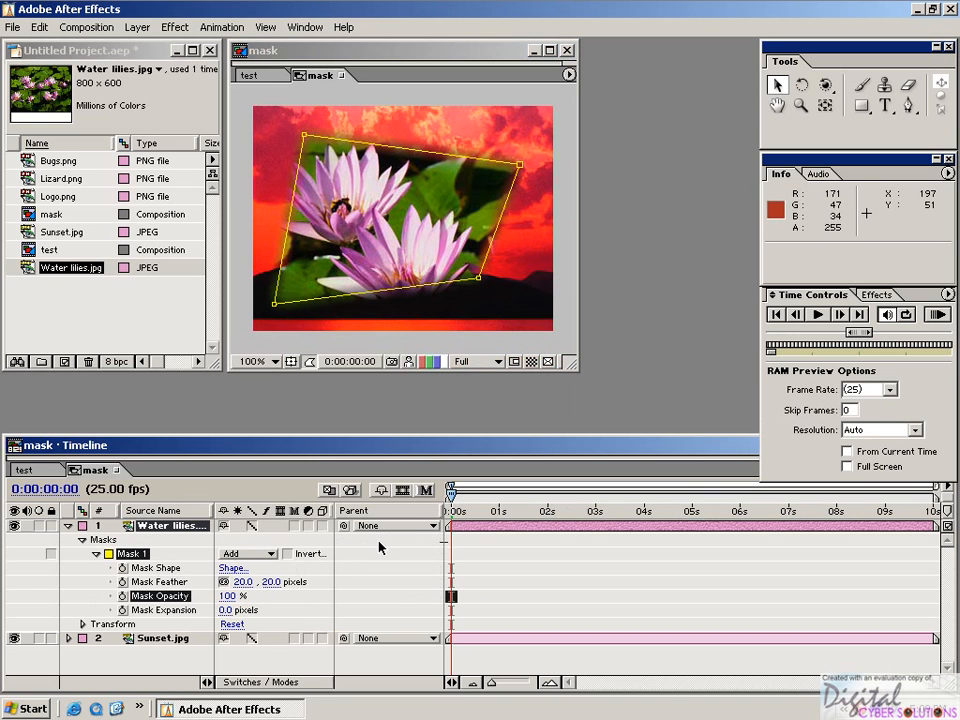
Keyframe Mask 1's shape at 0:00:00:00, reshape it into a notched triangle at 0:00:02:00, and return to the start
click(123, 567)
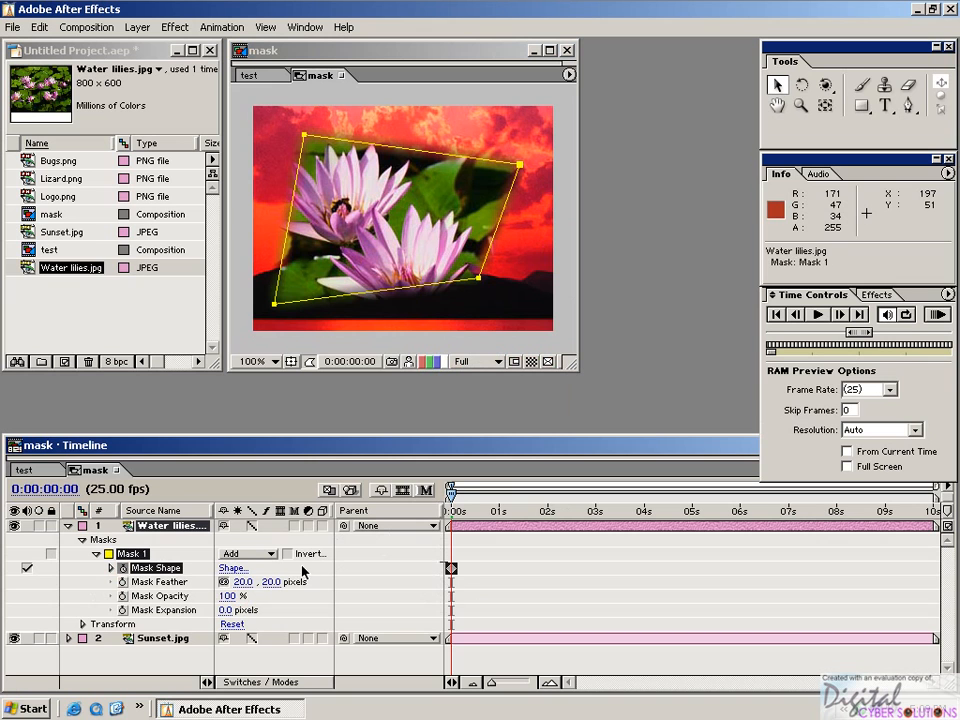
drag(459, 511, 548, 521)
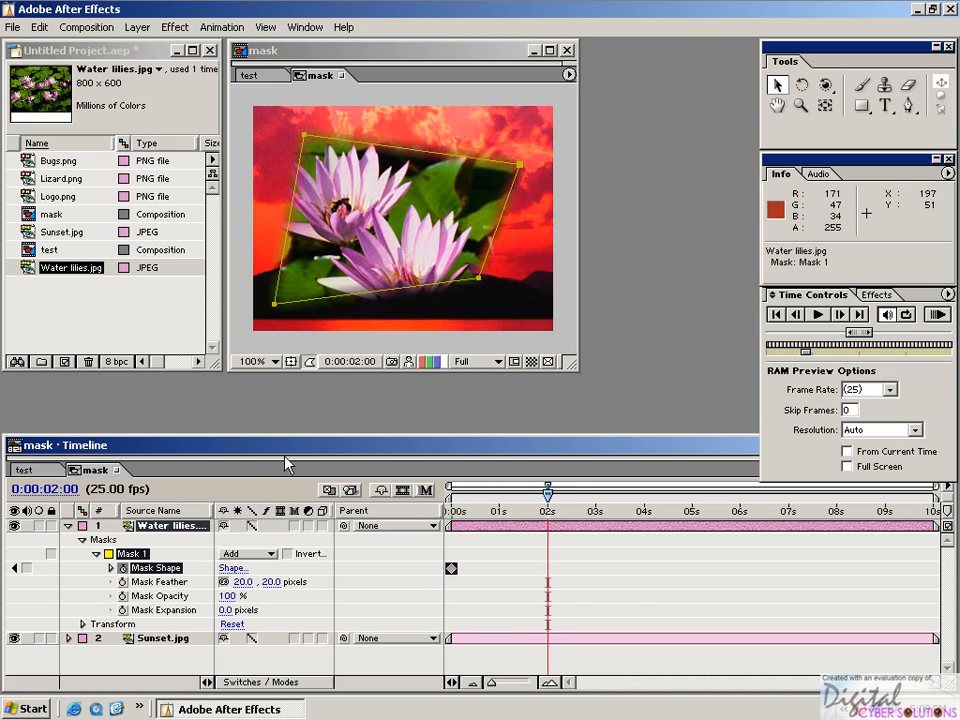
click(520, 170)
drag(520, 167, 390, 225)
click(482, 302)
drag(297, 140, 324, 121)
drag(476, 287, 520, 241)
drag(324, 121, 386, 121)
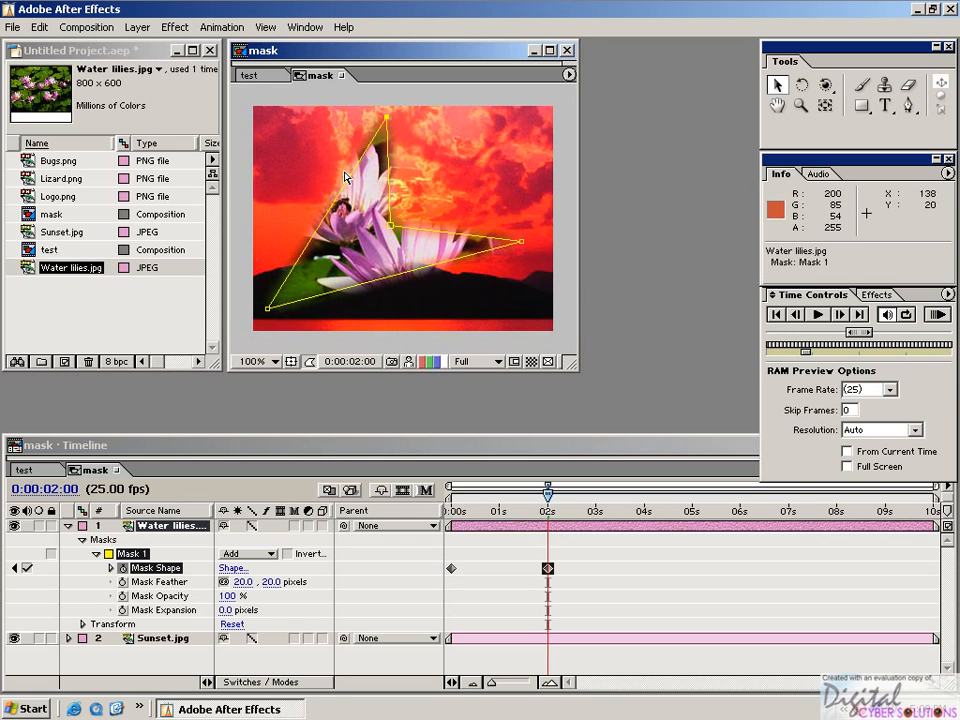
drag(268, 308, 262, 322)
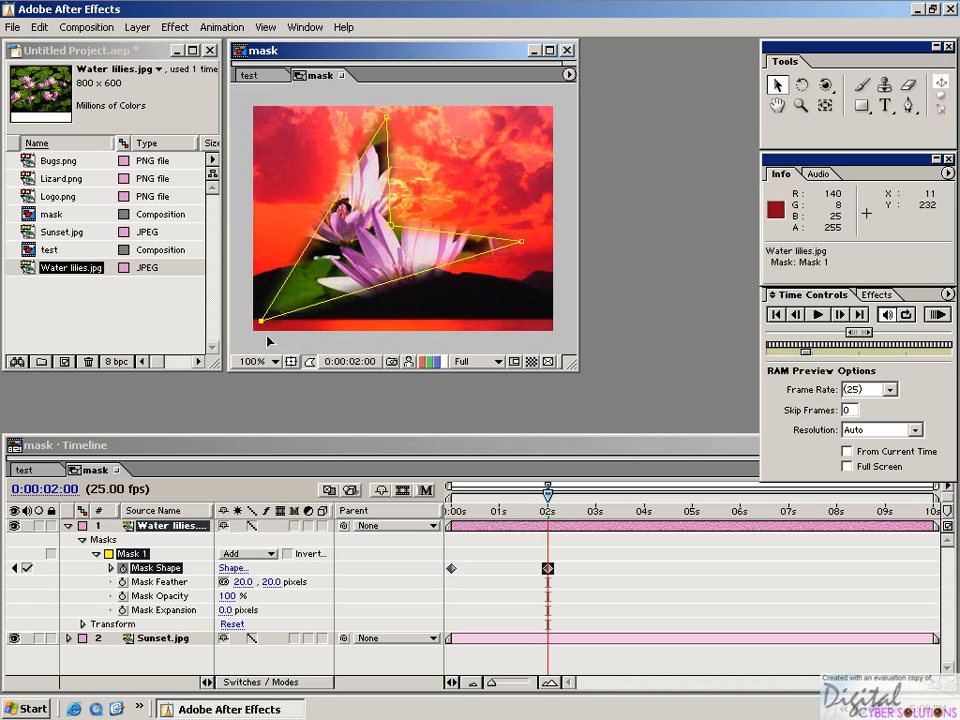
drag(547, 490, 451, 490)
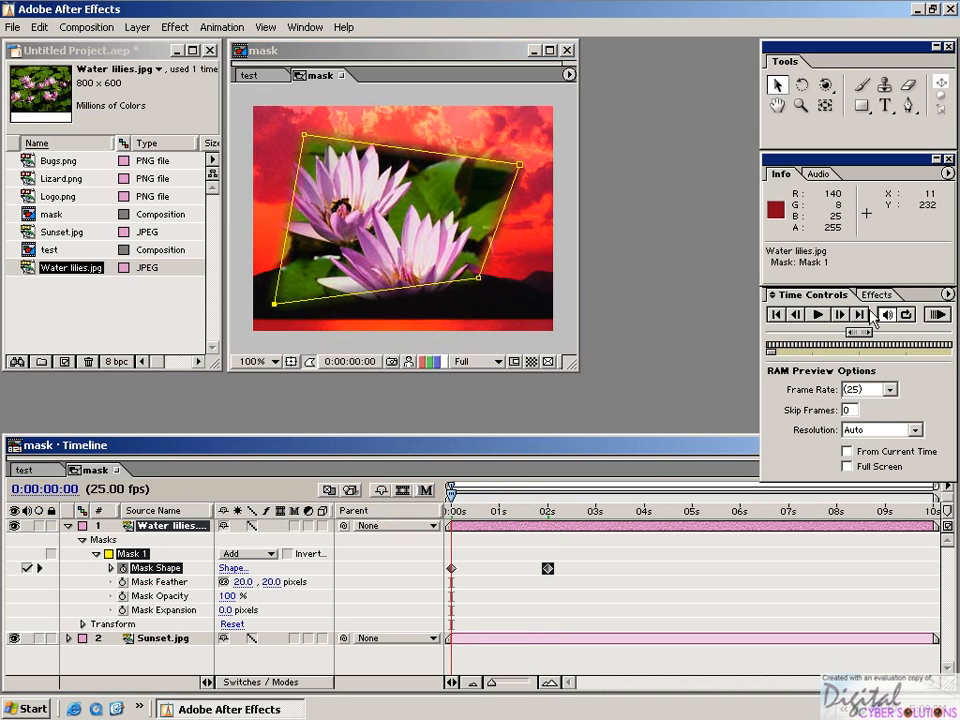
Preview the mask shape animation and return the playhead to 0:00:00:00
click(818, 314)
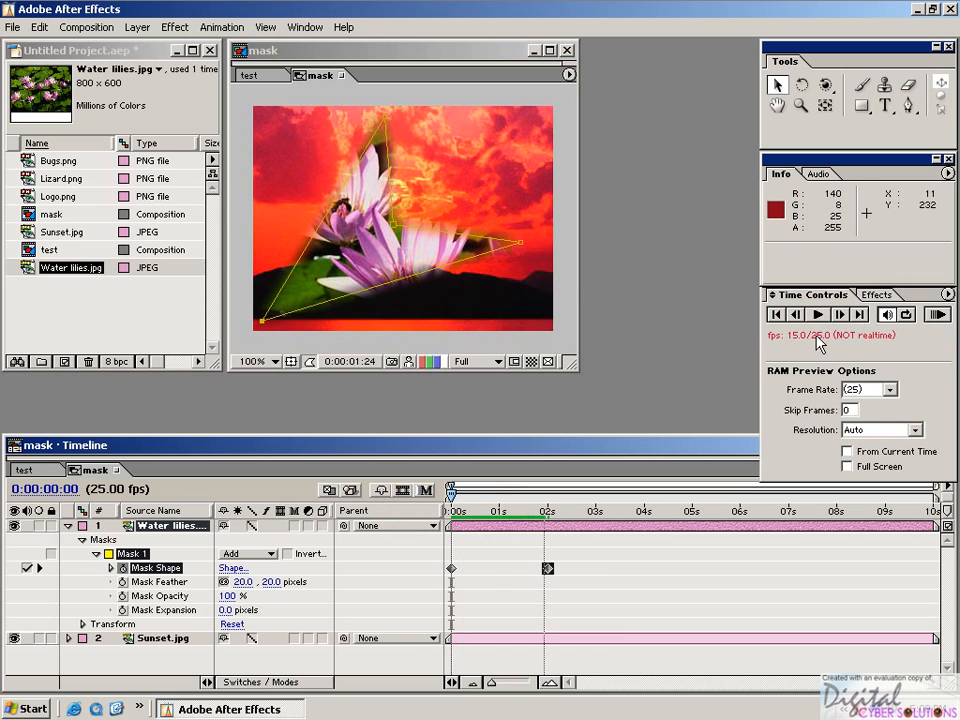
click(818, 314)
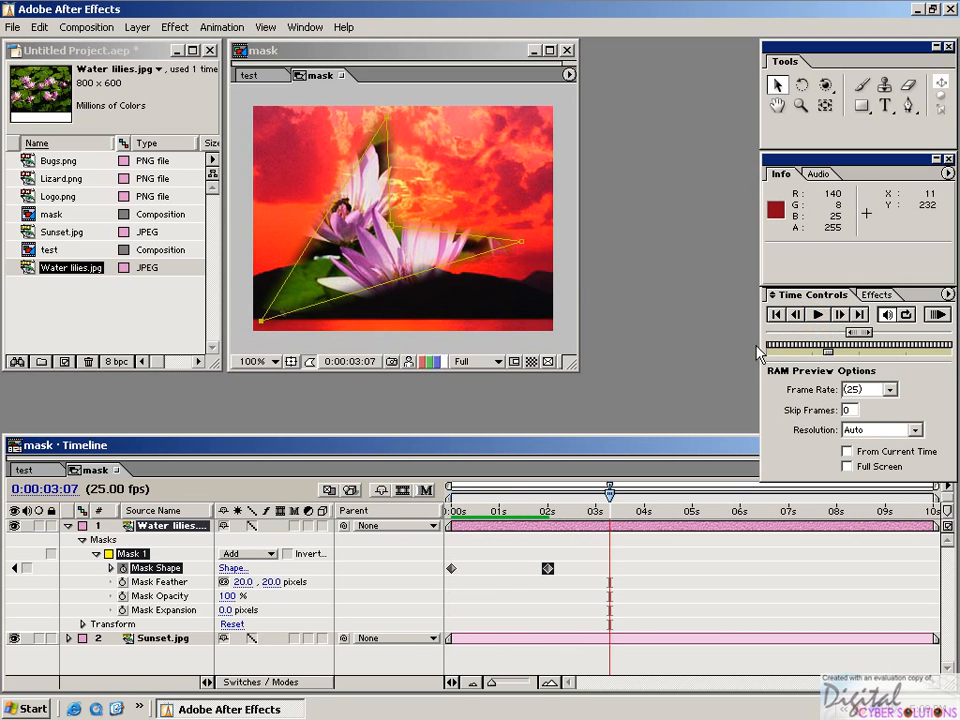
drag(562, 493, 450, 500)
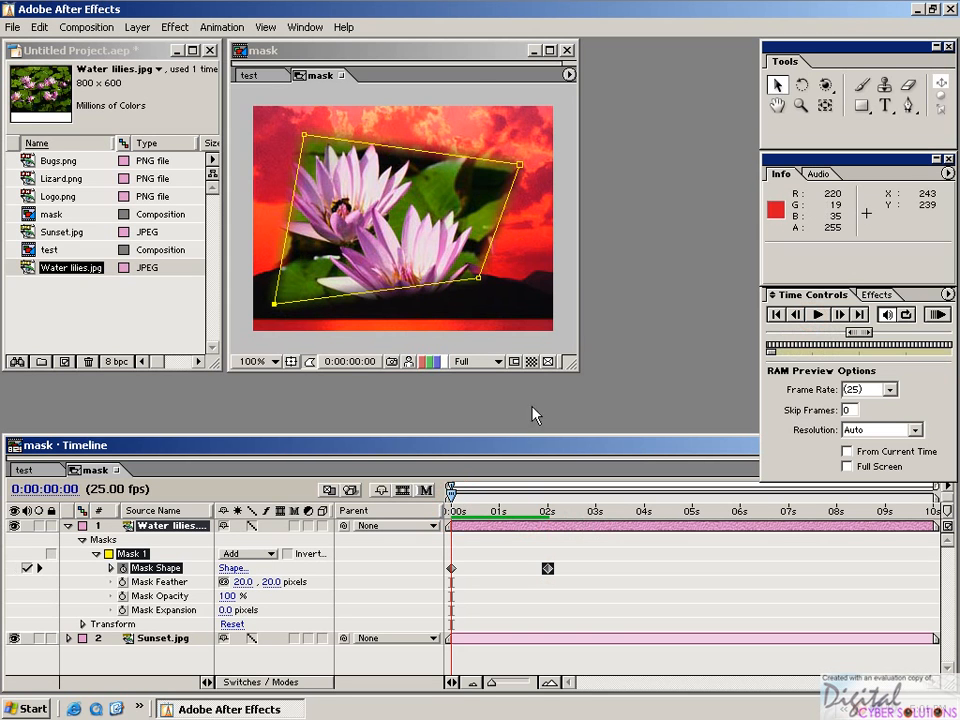
drag(481, 505, 461, 519)
drag(512, 522, 404, 529)
mouse_move(467, 507)
mouse_down()
mouse_move(546, 507)
mouse_move(451, 510)
mouse_up()
Keyframe Mask 1's feather at 0:00:00:00 and raise it to 49 pixels at 0:00:02:00
click(122, 581)
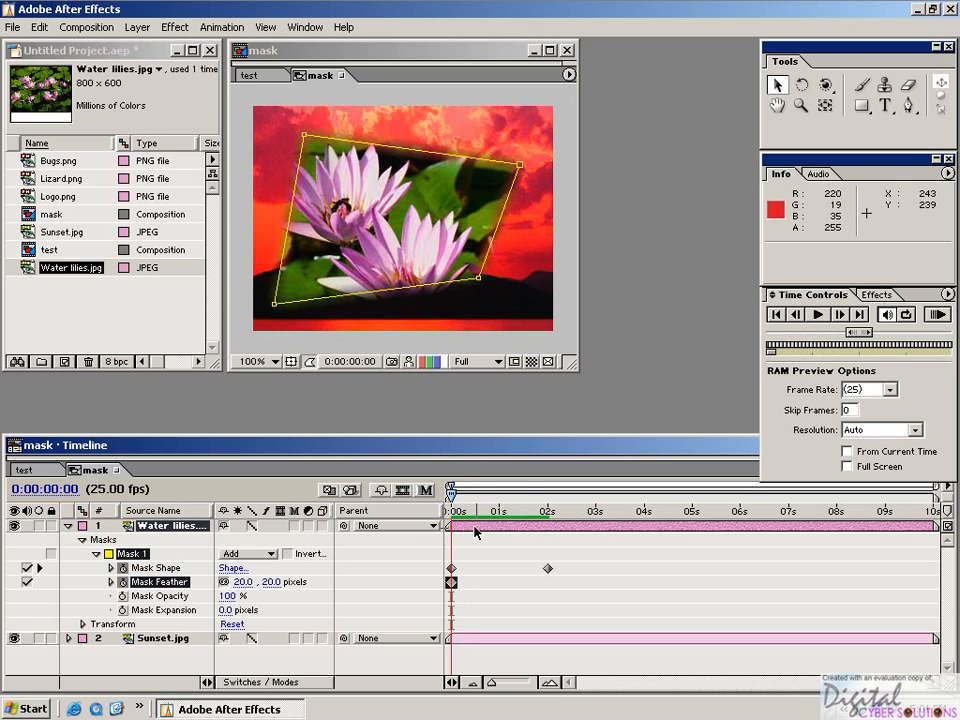
drag(455, 513, 551, 515)
drag(233, 586, 291, 595)
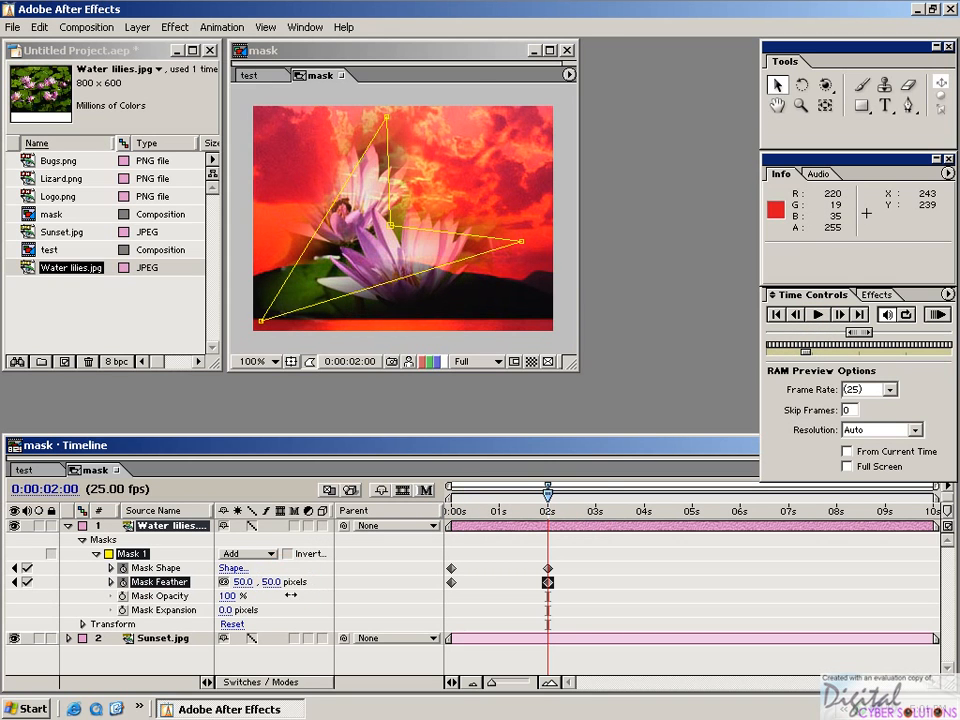
Preview the combined mask shape and feather animation from the start of the composition to 0:00:02:00
drag(530, 507, 451, 507)
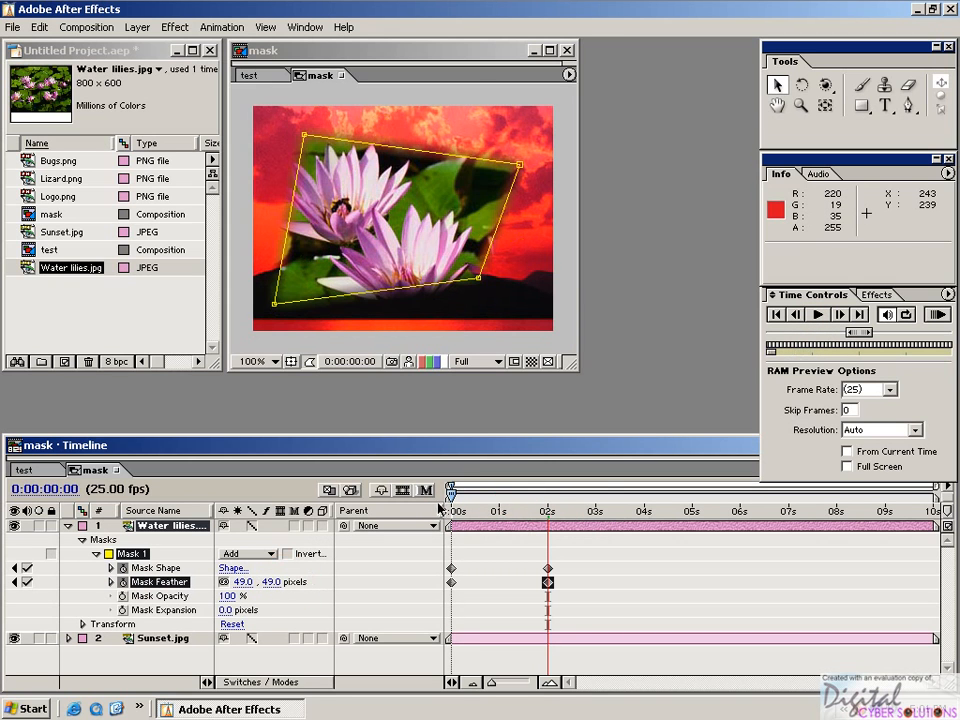
click(820, 316)
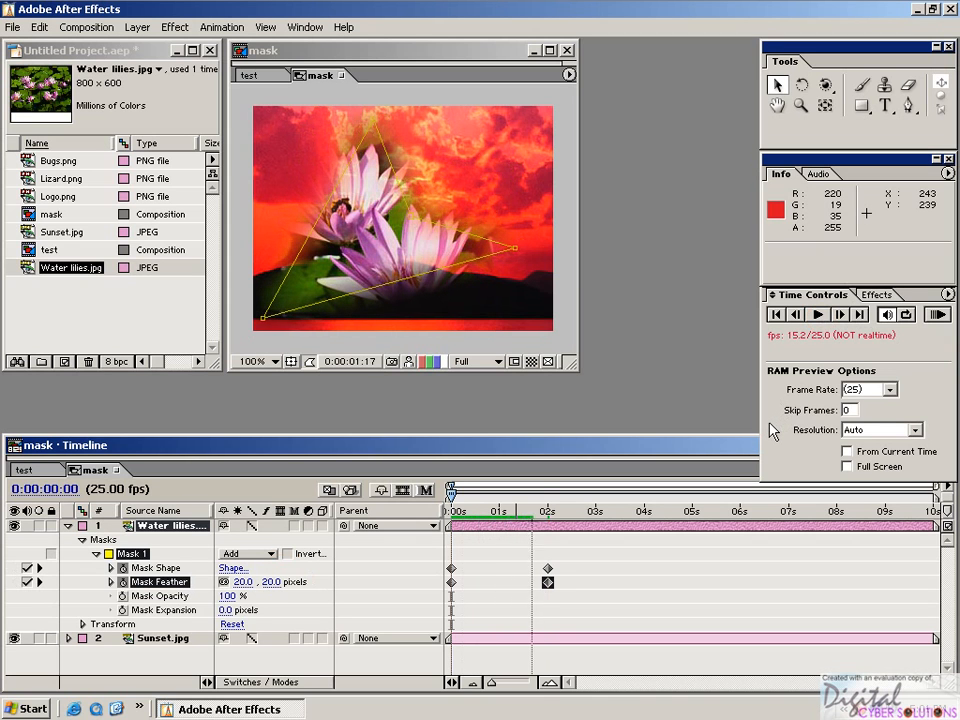
key(space)
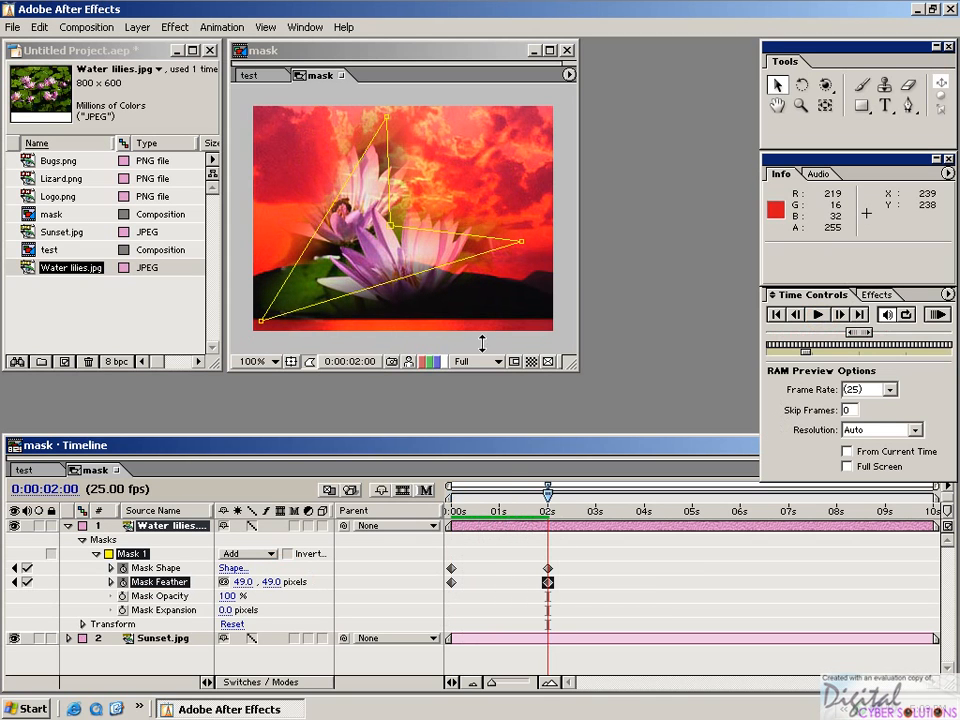
Delete Mask 1 from the Water lilies layer
click(510, 561)
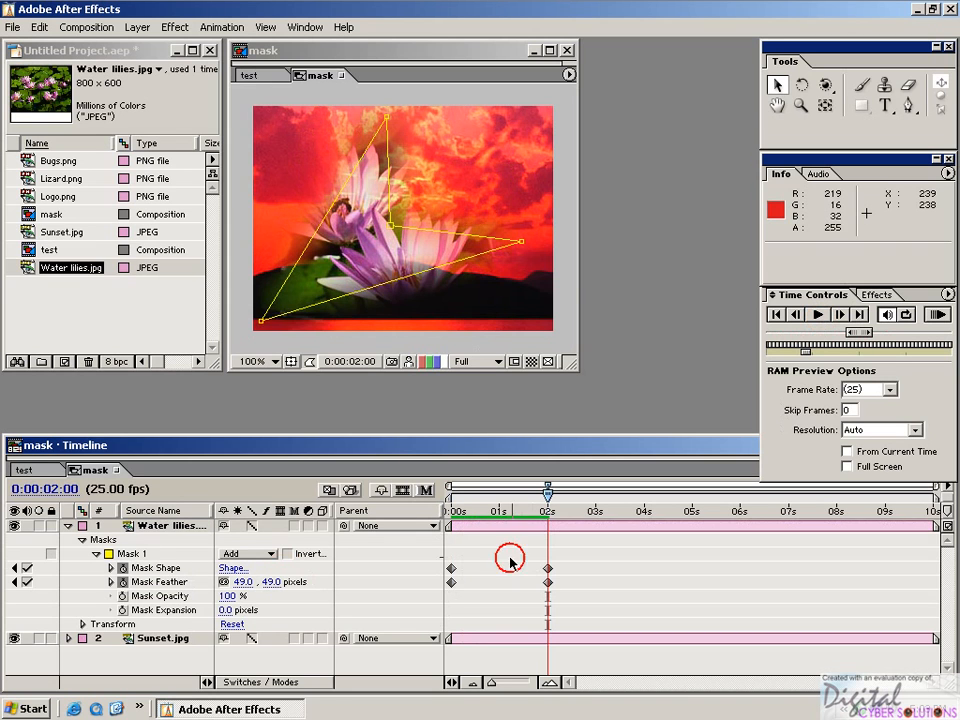
click(131, 556)
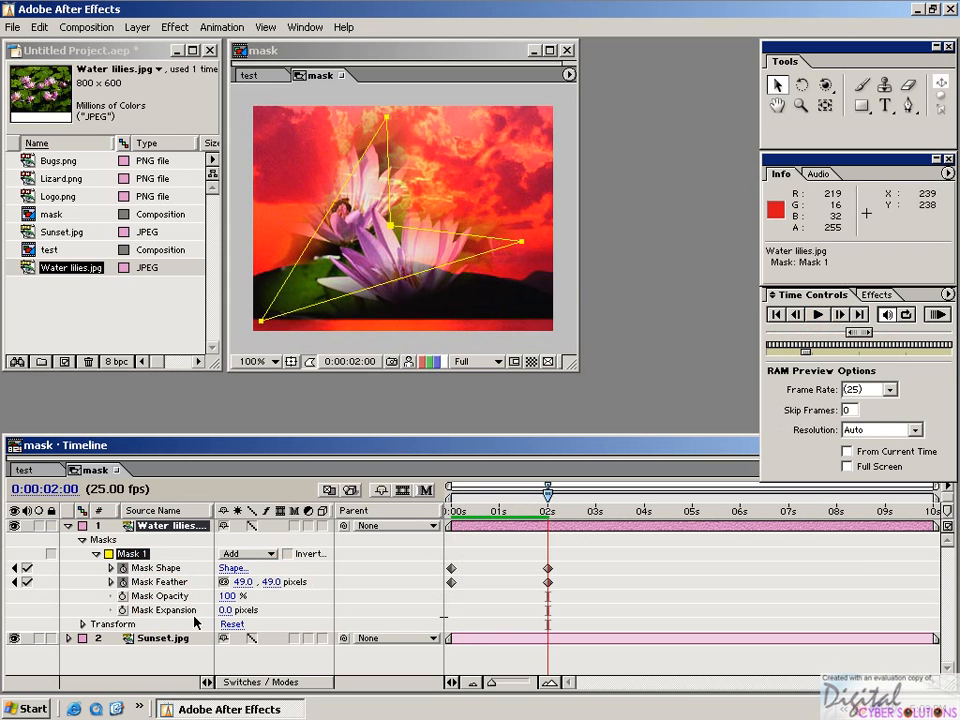
key(Delete)
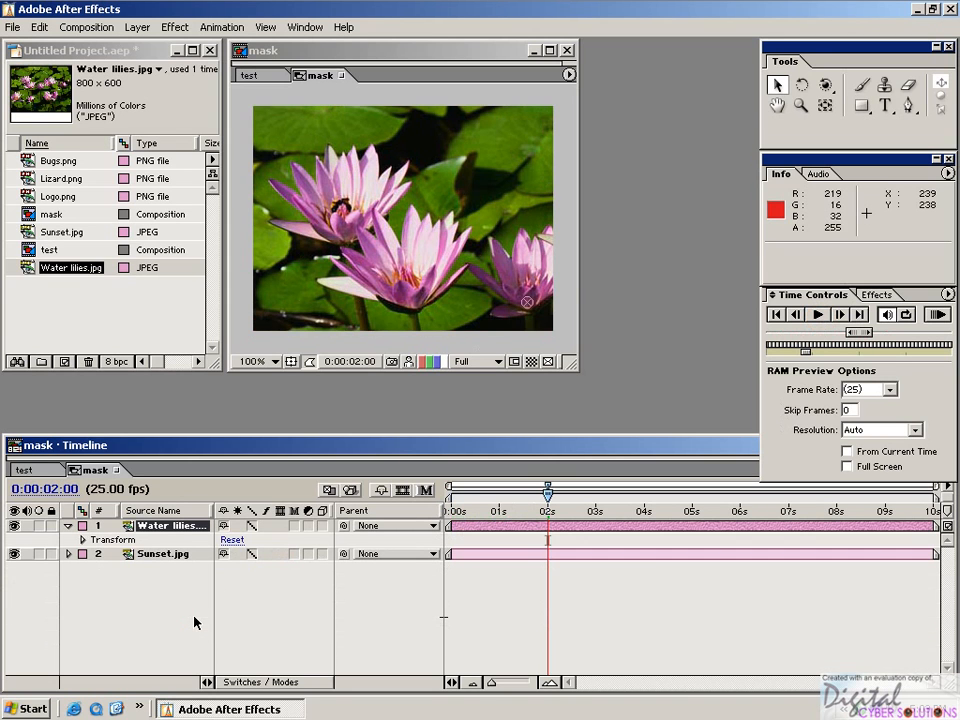
Move the Water lilies layer right and slightly up to about position 349, 200, and enlarge the composition window
drag(288, 193, 312, 189)
click(573, 367)
drag(573, 367, 621, 426)
Draw a rectangular mask about 128 by 123 pixels over the water lily blossoms and shift it up and left
click(861, 105)
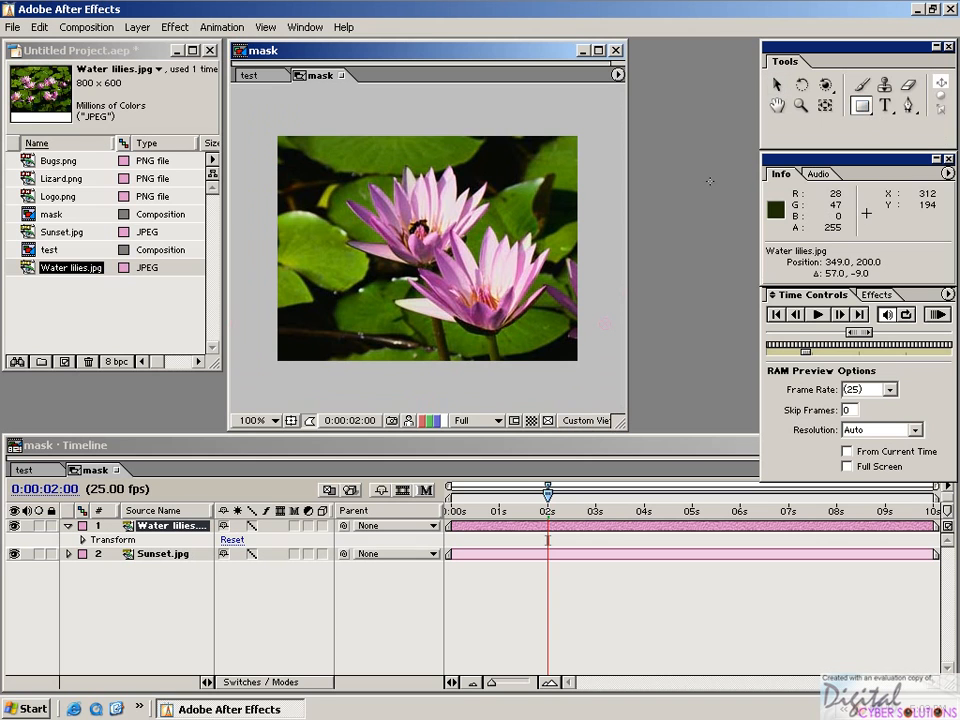
mouse_move(384, 217)
mouse_down()
mouse_move(439, 300)
mouse_move(503, 332)
mouse_up()
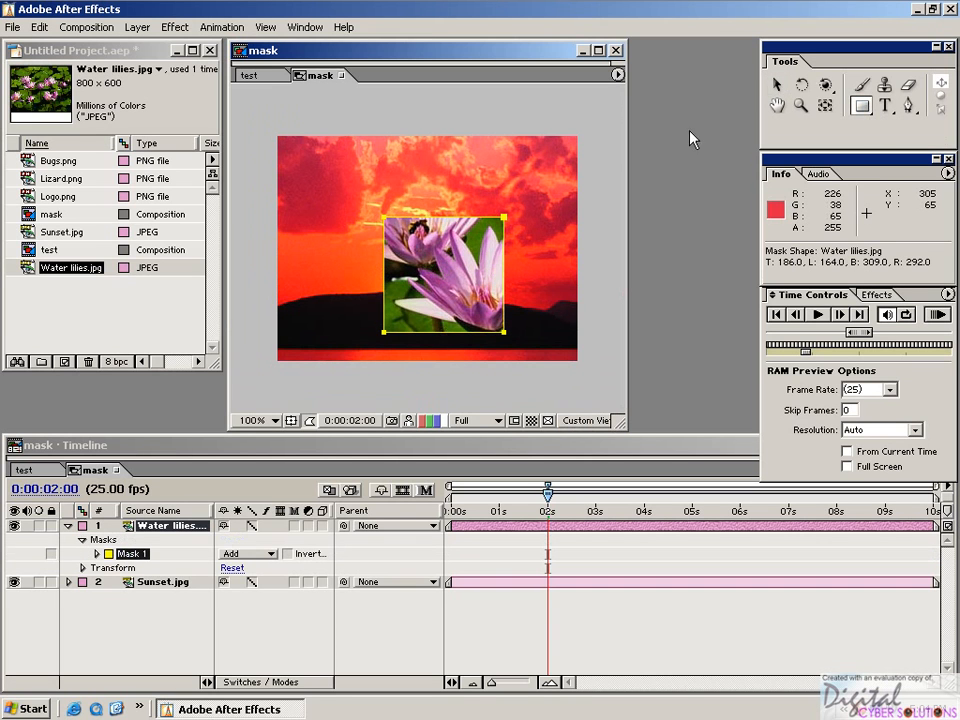
click(779, 85)
drag(448, 225, 418, 206)
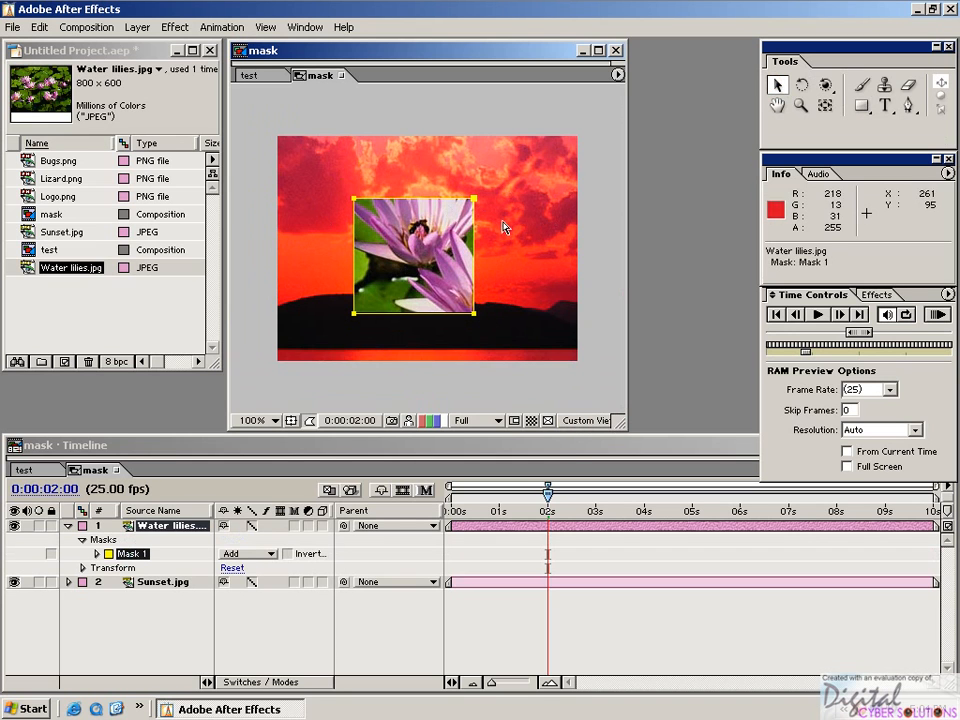
Invert the rectangular mask and move it slightly down and left
right_click(437, 201)
click(489, 393)
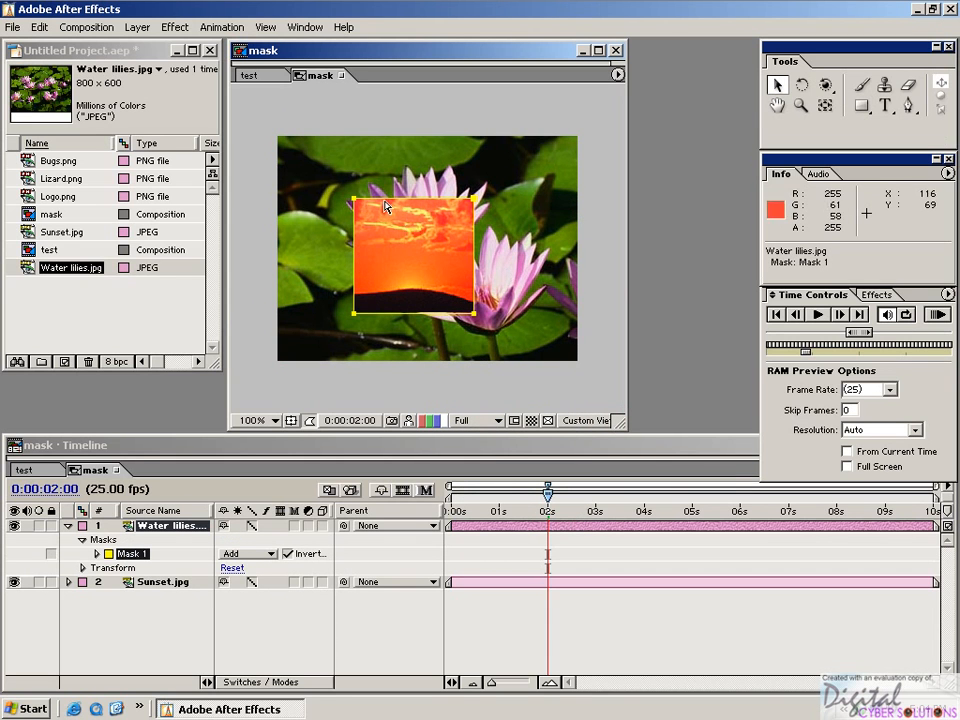
drag(388, 203, 362, 211)
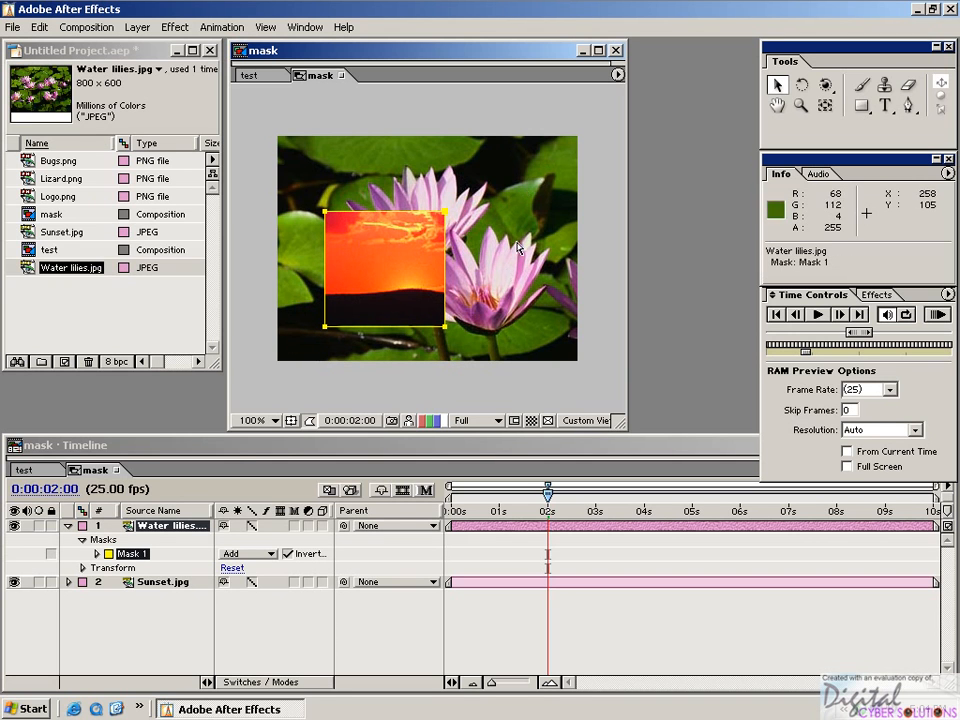
Toggle the Water lilies layer's visibility off and on to examine the Sunset layer behind the inverted mask
click(13, 527)
click(13, 527)
click(13, 527)
click(13, 527)
Move the inverted mask up and right, and lower its opacity so the sunset blends through the lilies
drag(381, 210, 396, 189)
right_click(399, 188)
click(445, 247)
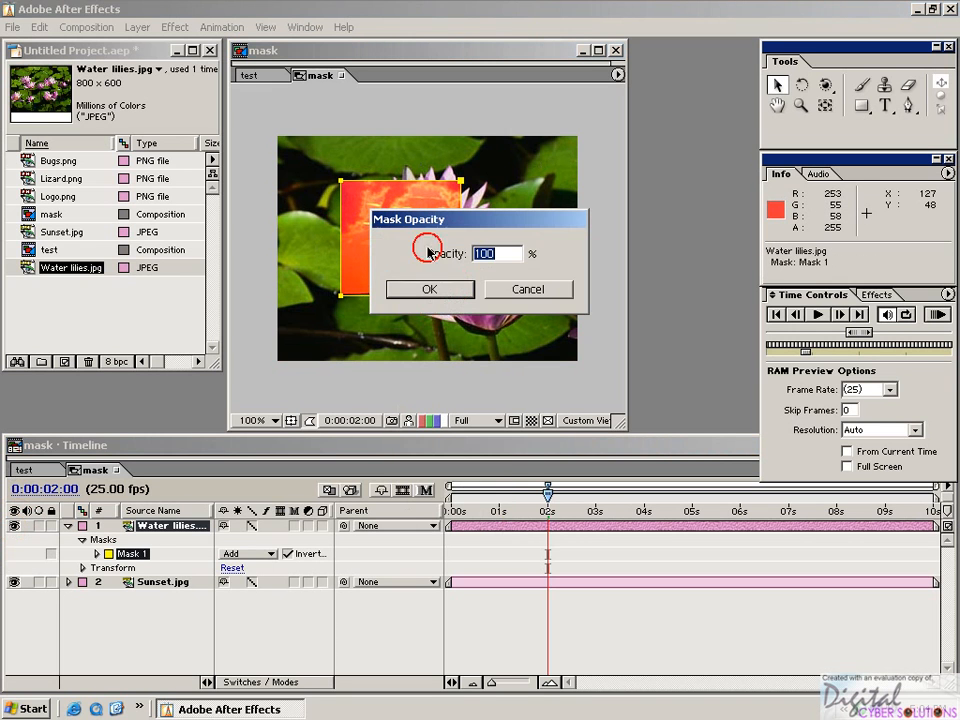
click(445, 296)
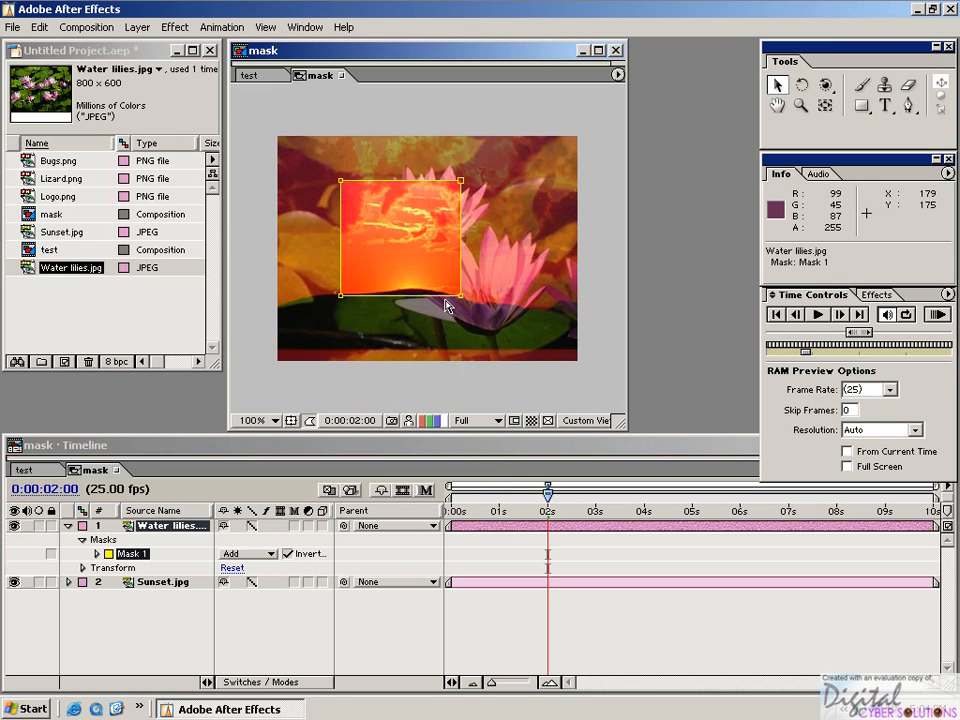